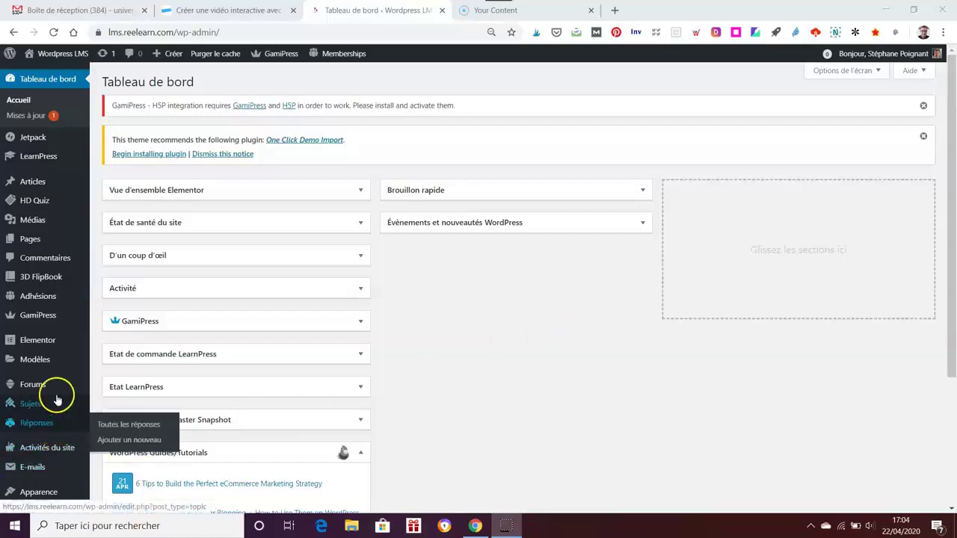
# - Search the plugins available to add to the WordPress site for "H5P"
pyautogui.scroll(-2, 60, 411)
pyautogui.moveTo(58, 385)
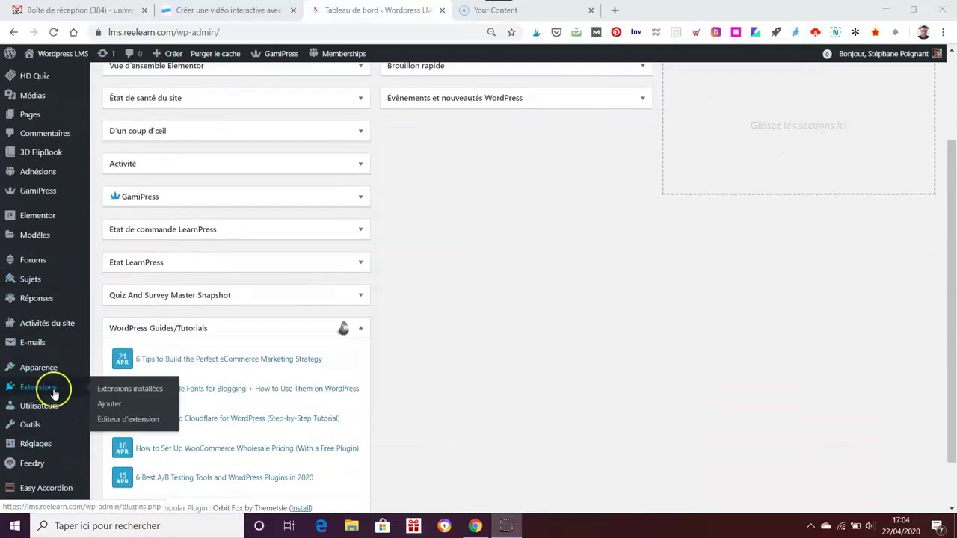
pyautogui.click(110, 404)
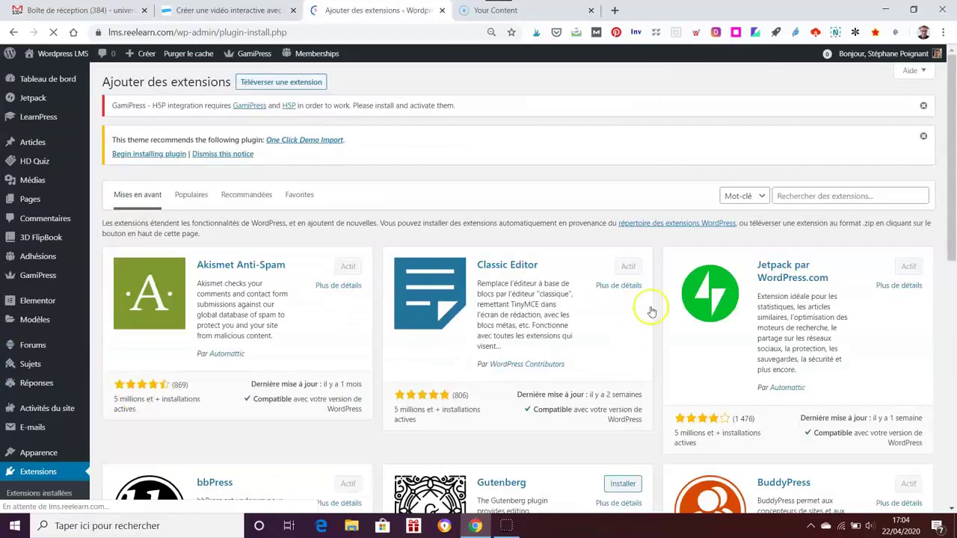
pyautogui.click(814, 196)
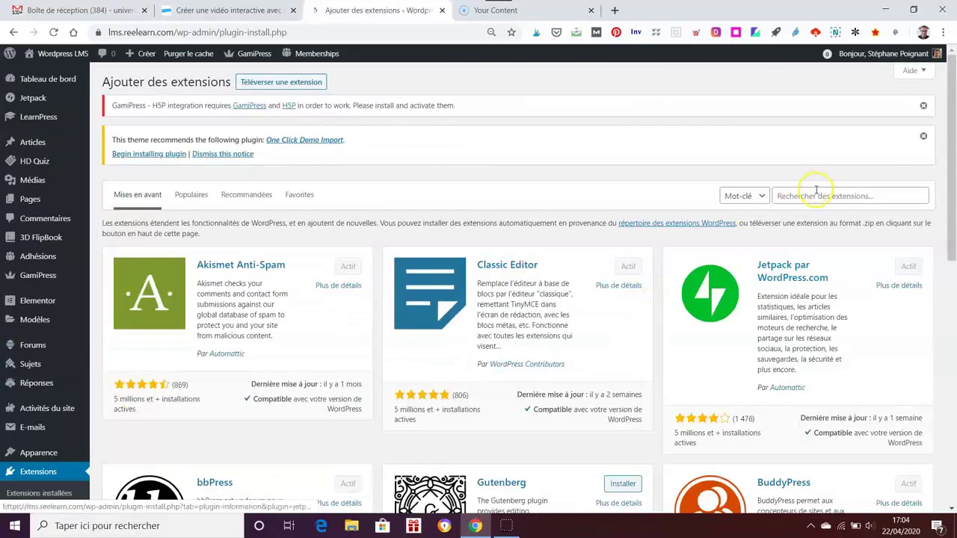
pyautogui.write('H5')
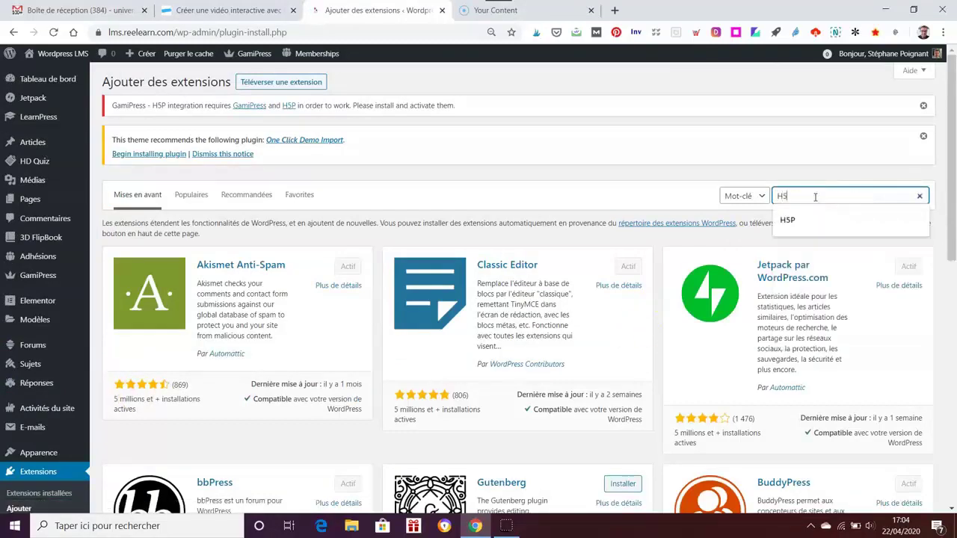
pyautogui.write('P')
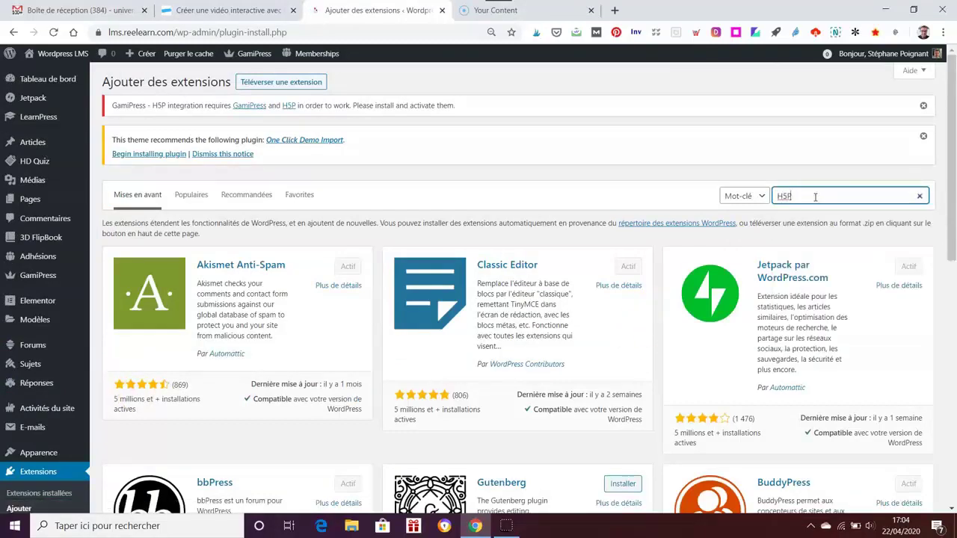
pyautogui.press('Return')
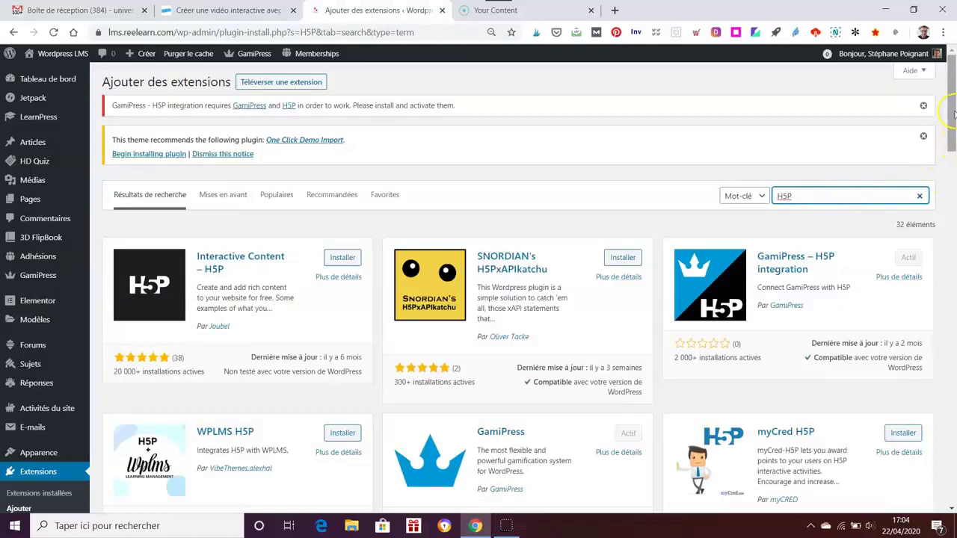
# - Install and activate the "Interactive Content – H5P" plugin by Joubel
pyautogui.moveTo(953, 112); pyautogui.dragTo(953, 117)
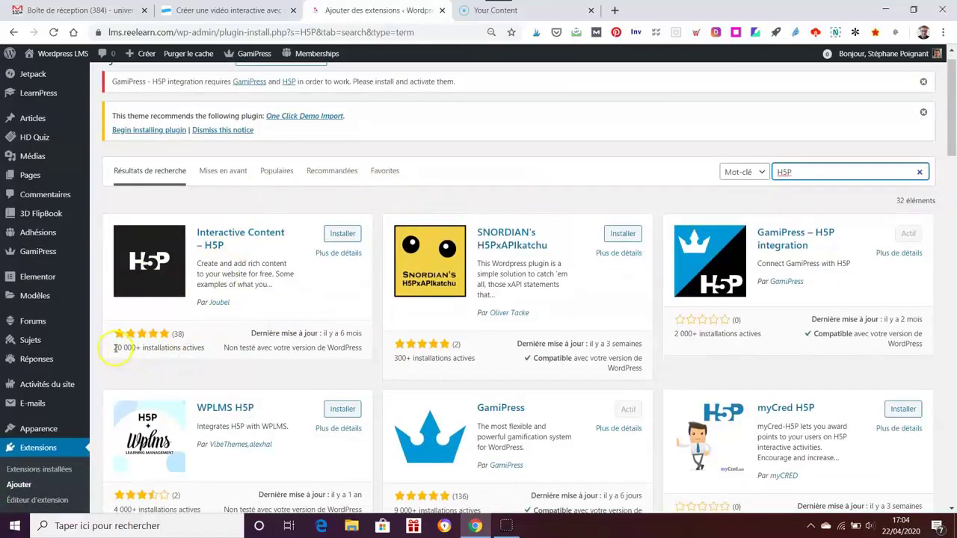
pyautogui.moveTo(115, 347); pyautogui.dragTo(205, 349)
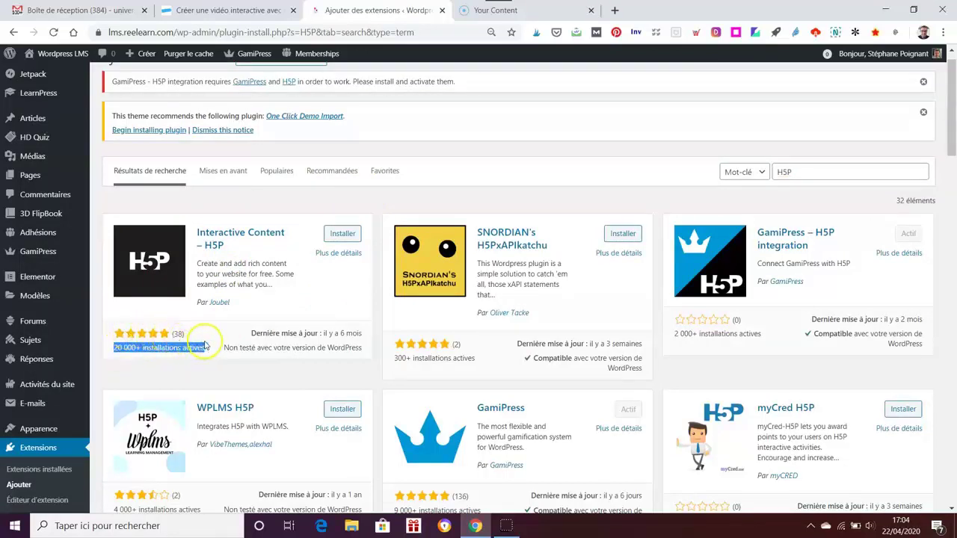
pyautogui.click(231, 346)
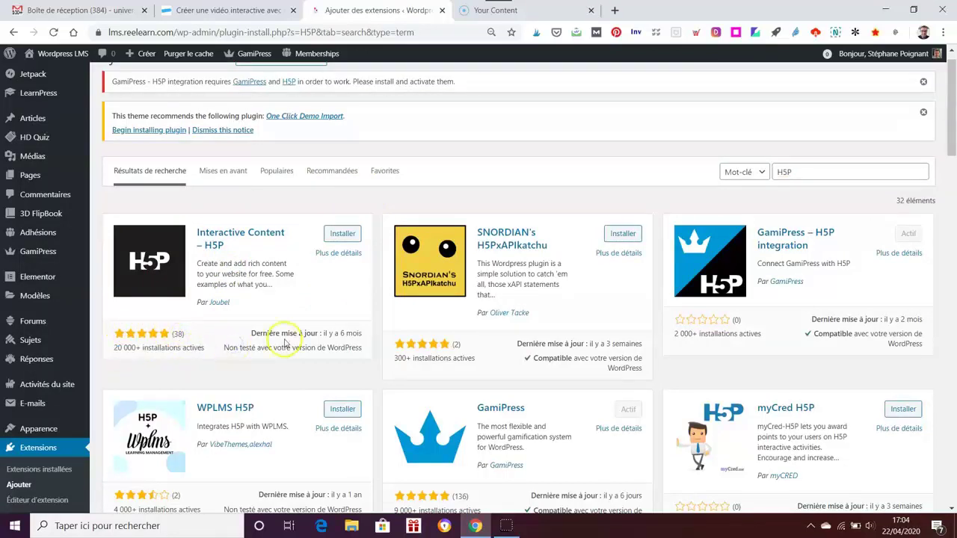
pyautogui.click(347, 234)
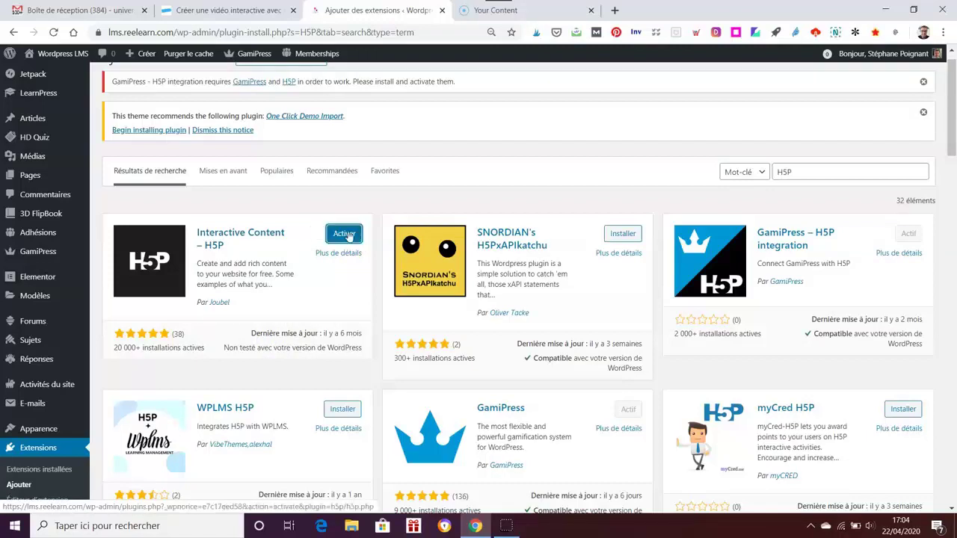
pyautogui.click(345, 236)
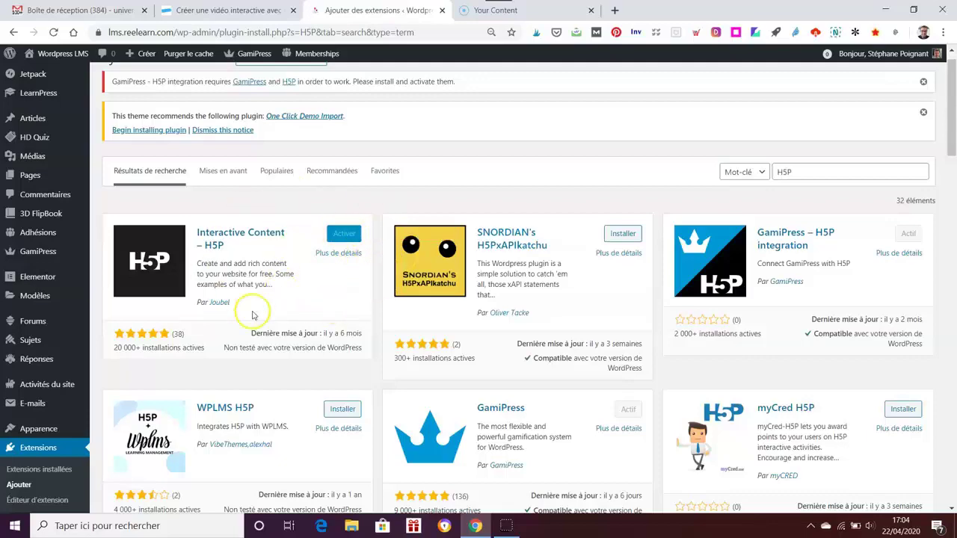
# - Reload the plugin page, close the mailbox tab and open the list of all H5P activities
pyautogui.scroll(-2, 73, 415)
pyautogui.scroll(-4, 73, 415)
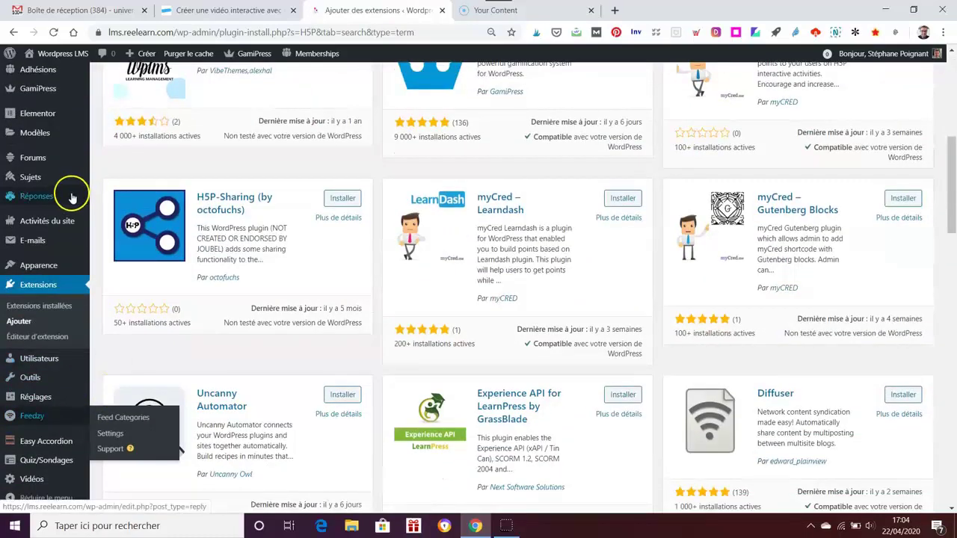
pyautogui.click(54, 32)
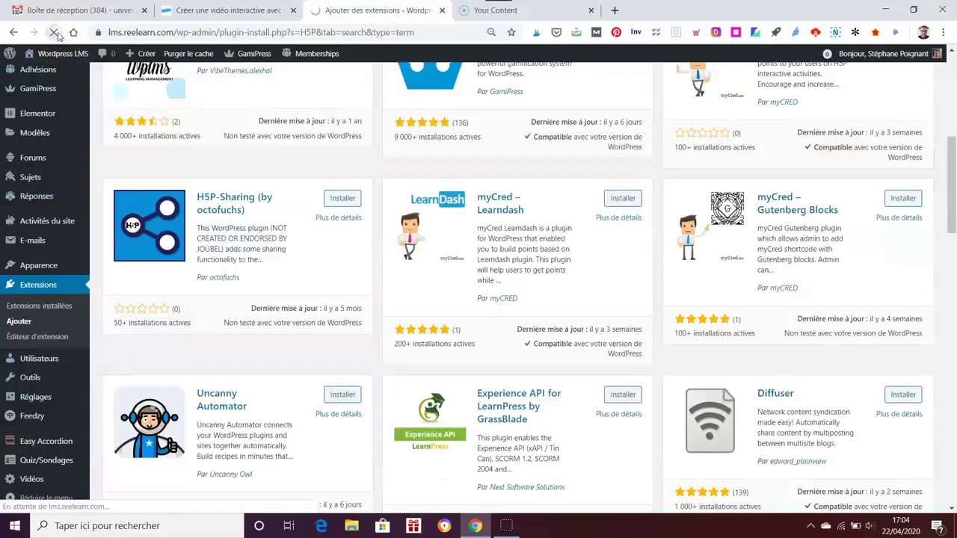
pyautogui.click(146, 10)
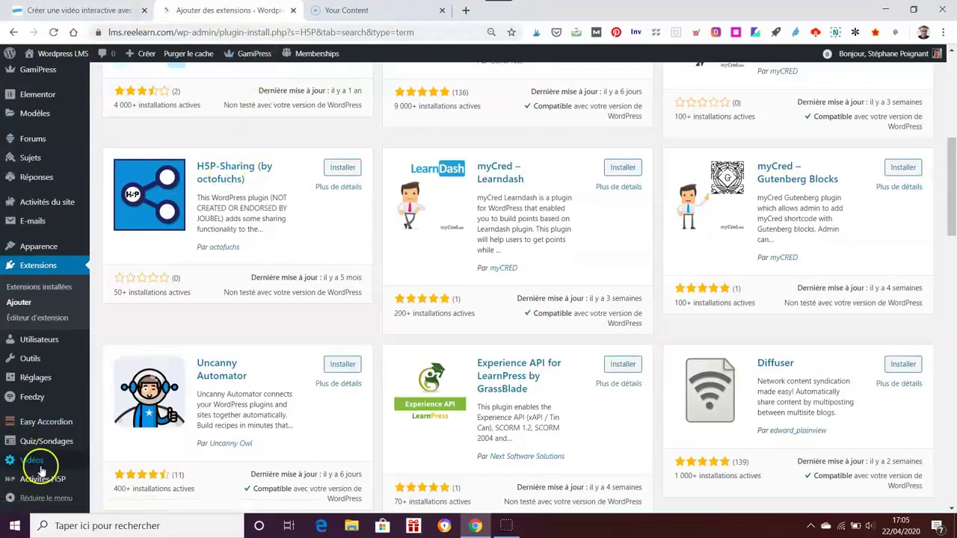
pyautogui.moveTo(44, 479)
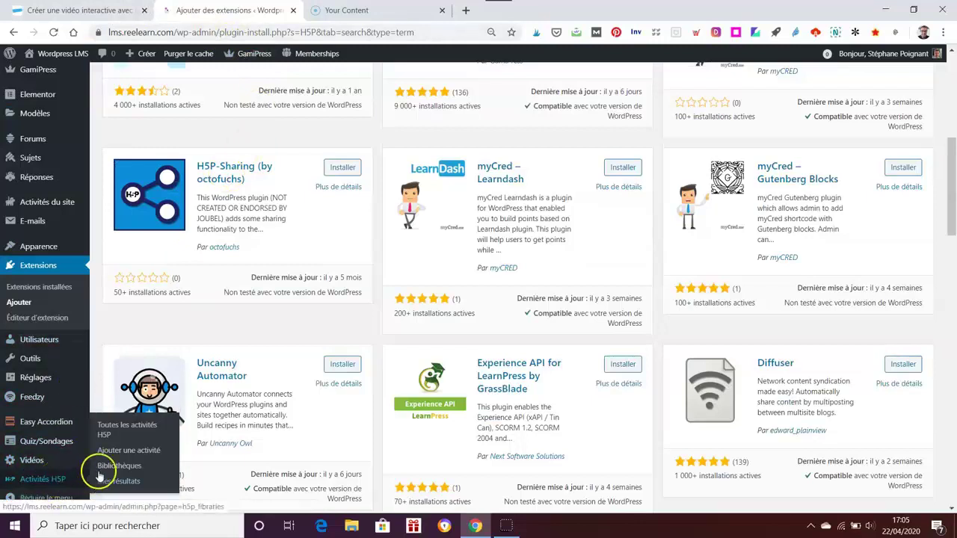
pyautogui.click(112, 431)
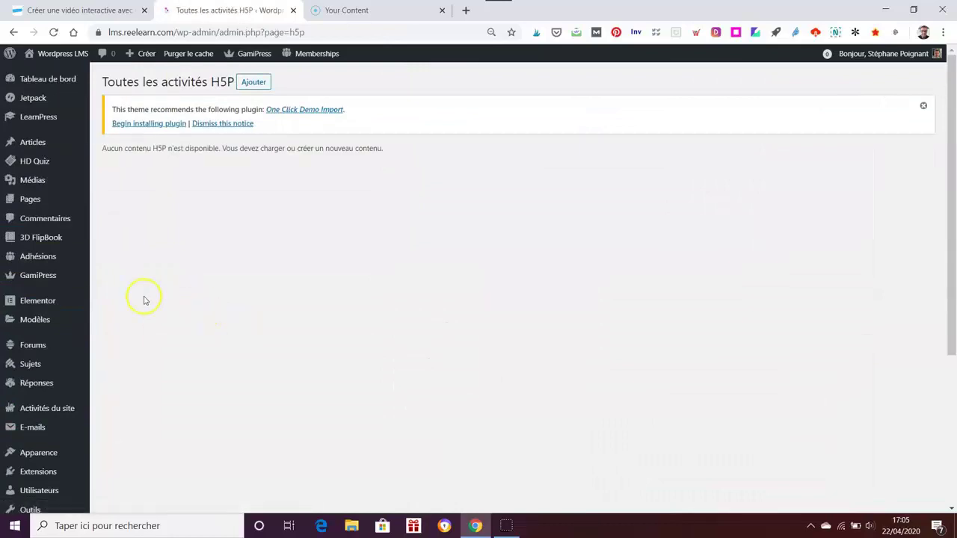
# - Start adding a new H5P activity and consent to using the H5P Hub
pyautogui.moveTo(36, 119)
pyautogui.click(250, 82)
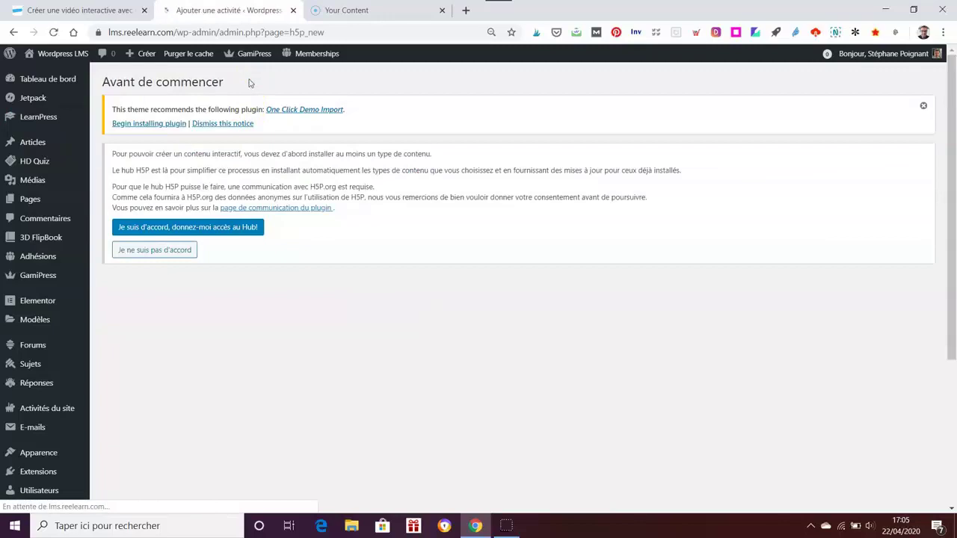
pyautogui.click(195, 228)
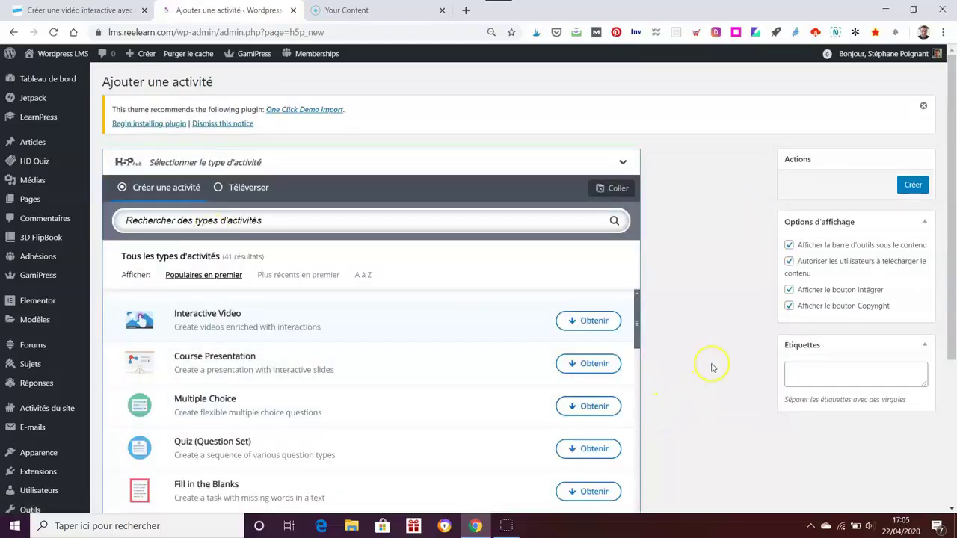
# - Look through the list of activity types offered by the H5P Hub, sorted by popularity
pyautogui.scroll(-1, 711, 337)
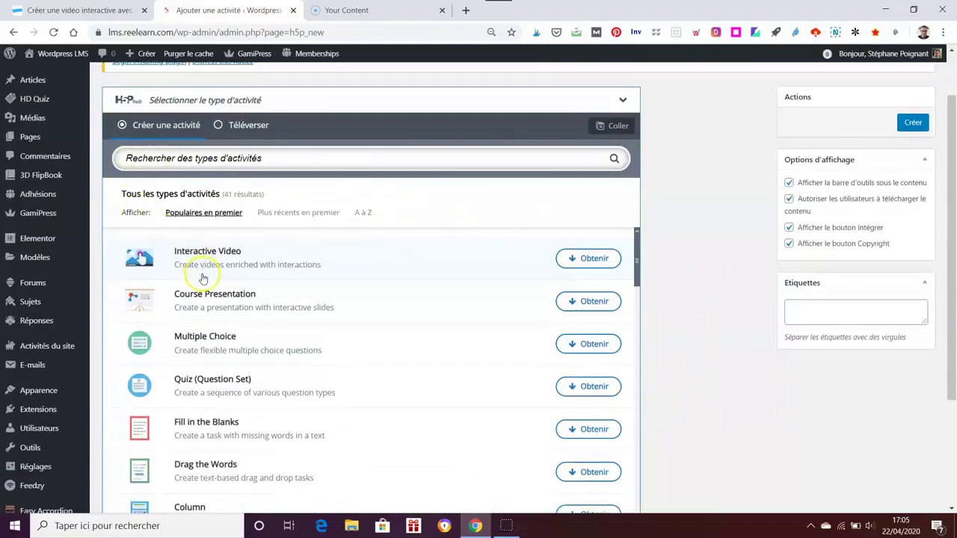
pyautogui.scroll(-2, 406, 312)
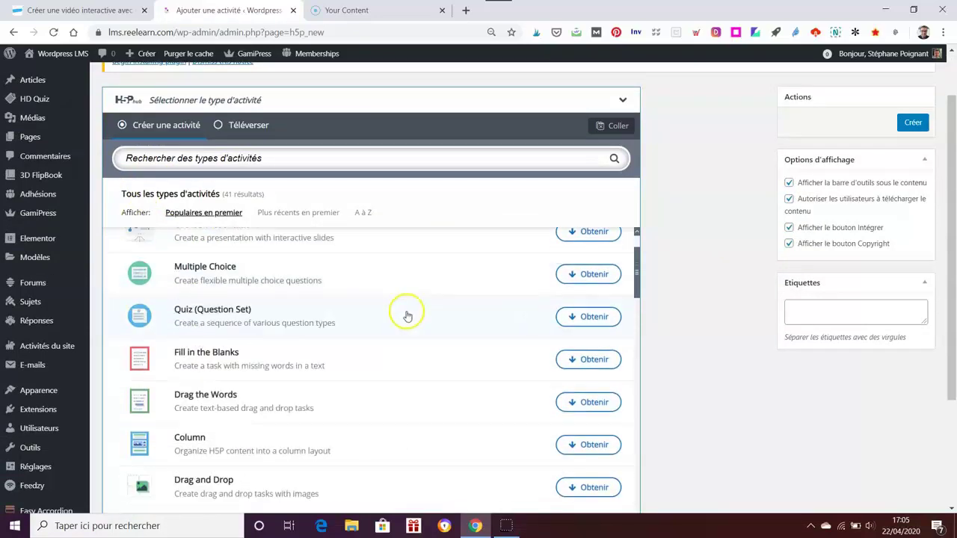
pyautogui.scroll(-7, 408, 360)
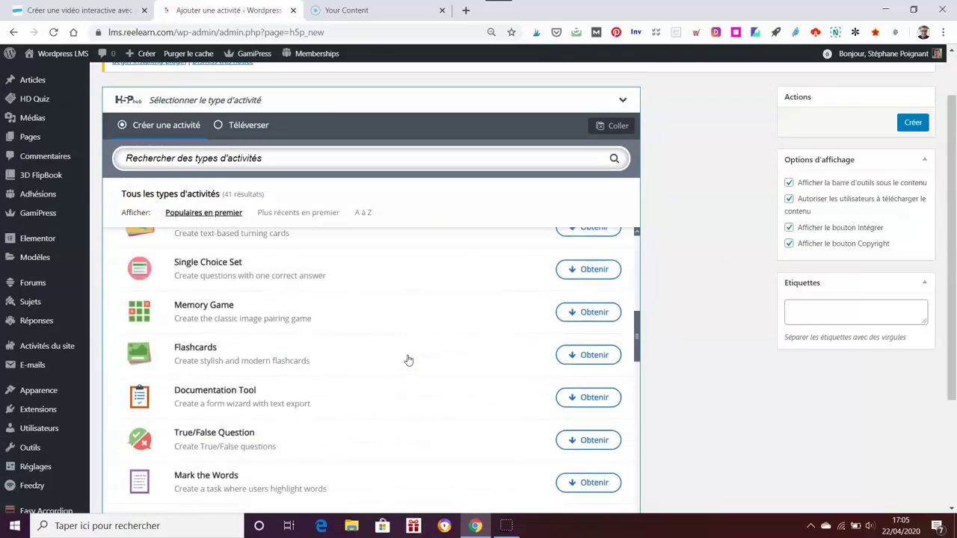
pyautogui.scroll(-1, 408, 361)
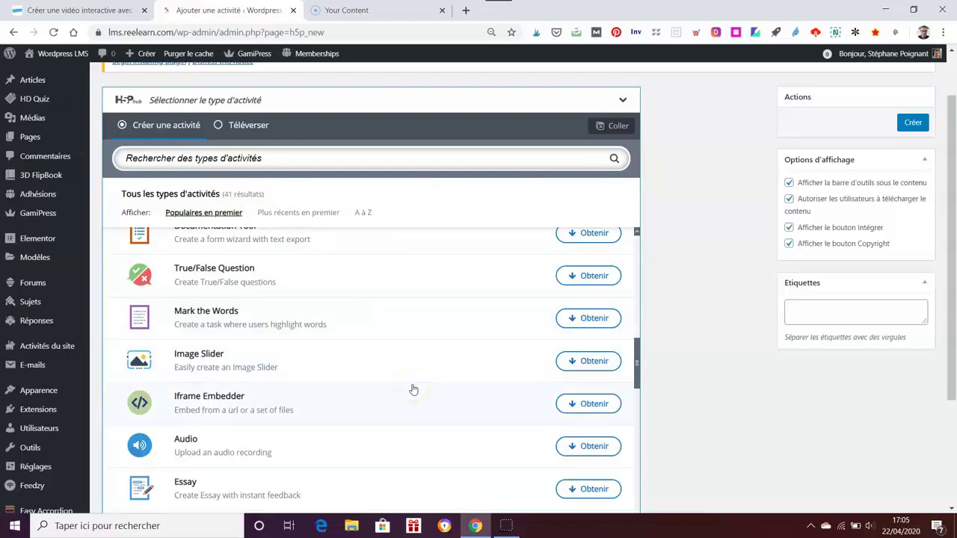
pyautogui.scroll(-2, 413, 389)
pyautogui.scroll(10, 413, 389)
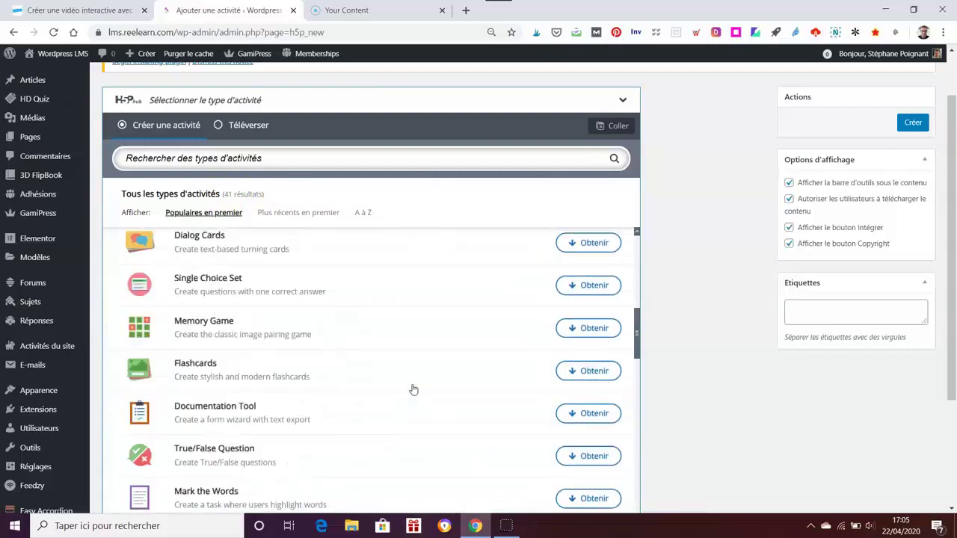
pyautogui.scroll(3, 413, 389)
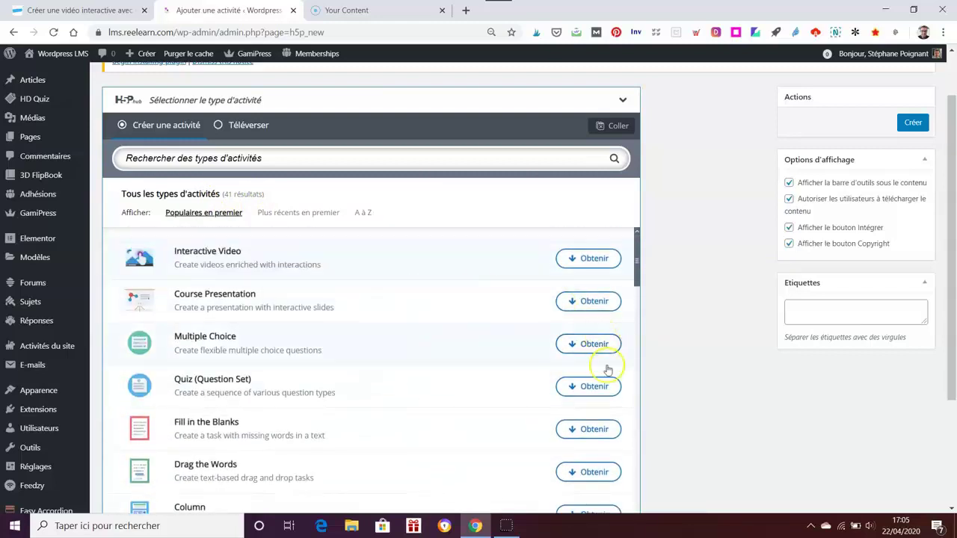
# - Install the Course Presentation activity type and use it for the new activity
pyautogui.click(556, 350)
pyautogui.click(591, 302)
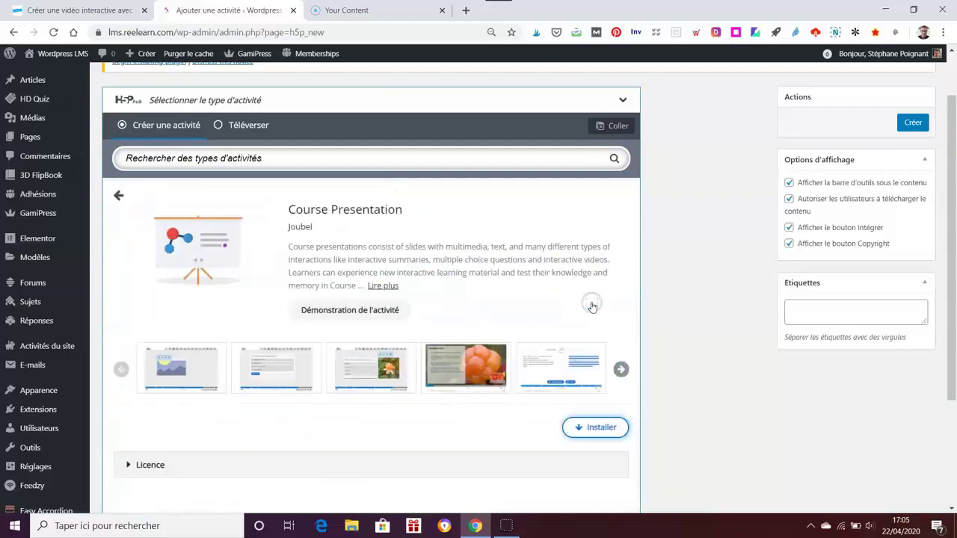
pyautogui.click(607, 427)
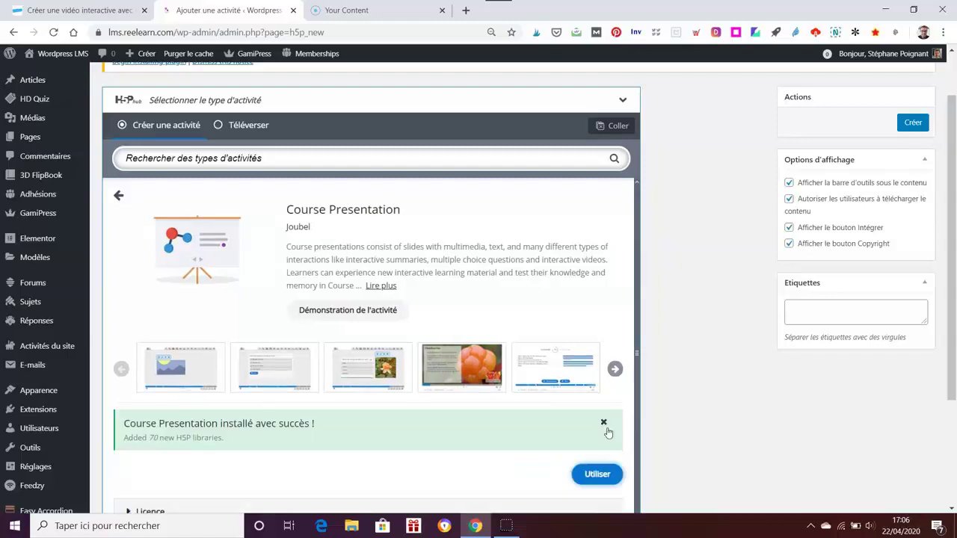
pyautogui.click(603, 475)
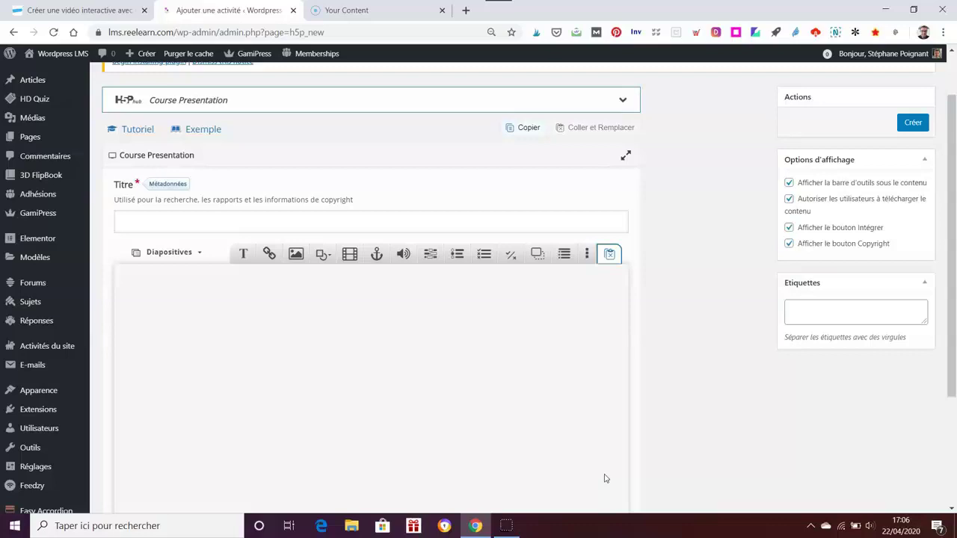
# - Add a text element reading "Presentation Linkedin ...." to the presentation's first slide
pyautogui.click(244, 254)
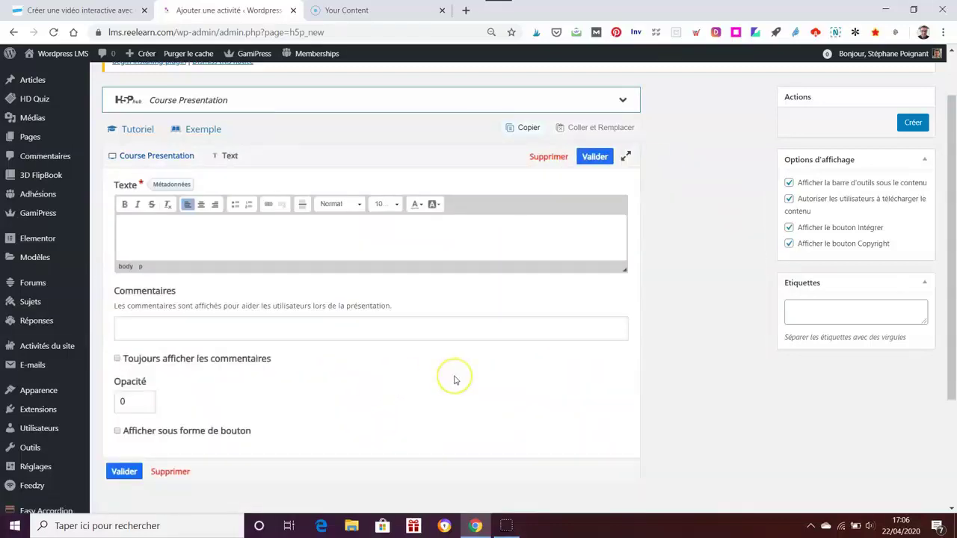
pyautogui.write('Presentation Linkedin ....')
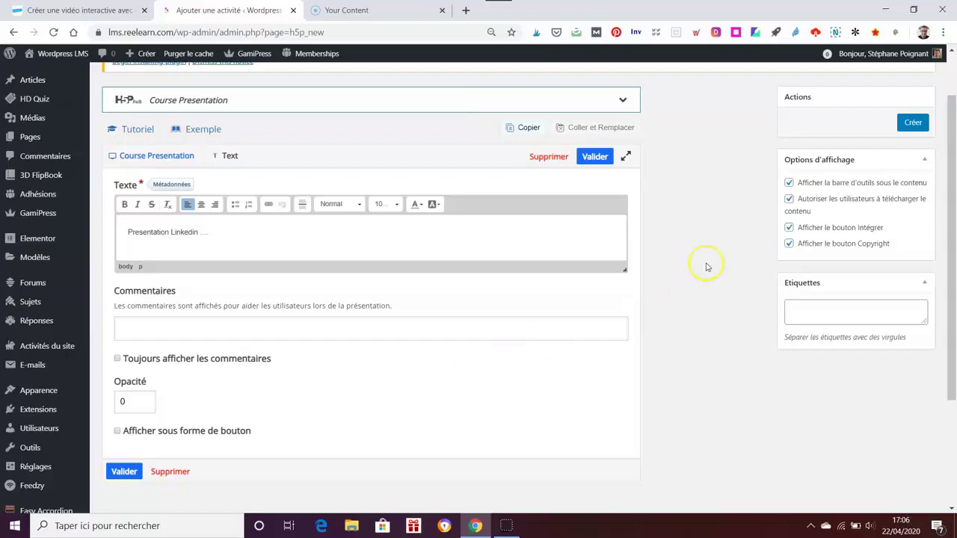
pyautogui.click(595, 156)
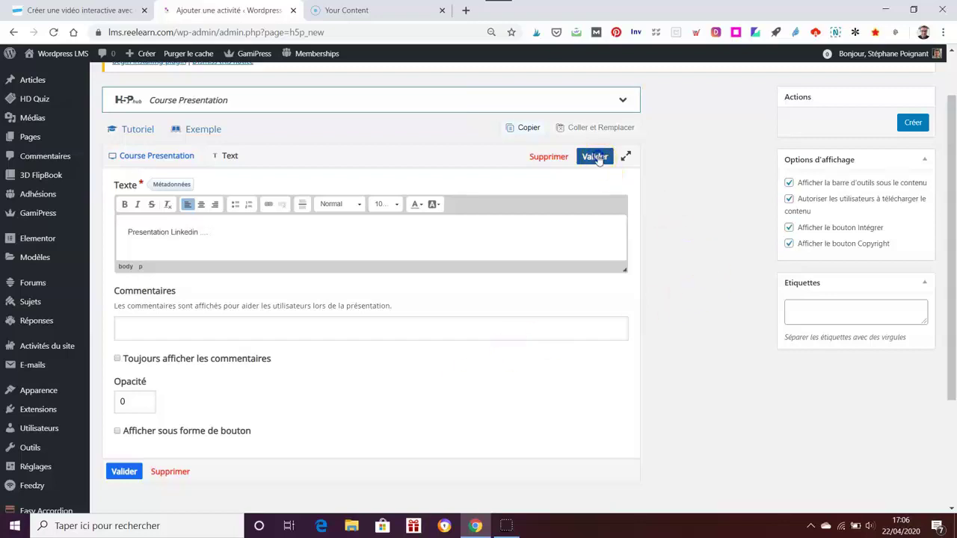
pyautogui.click(517, 359)
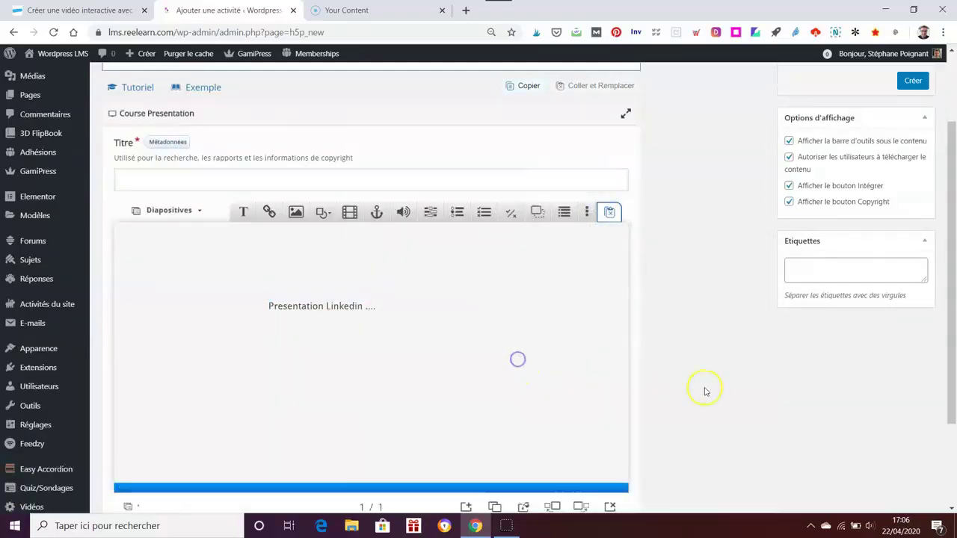
# - Add a second slide and insert the image "Ebook sur L'experience collaborateur" from the downloads folder on it
pyautogui.scroll(-1, 702, 392)
pyautogui.click(466, 445)
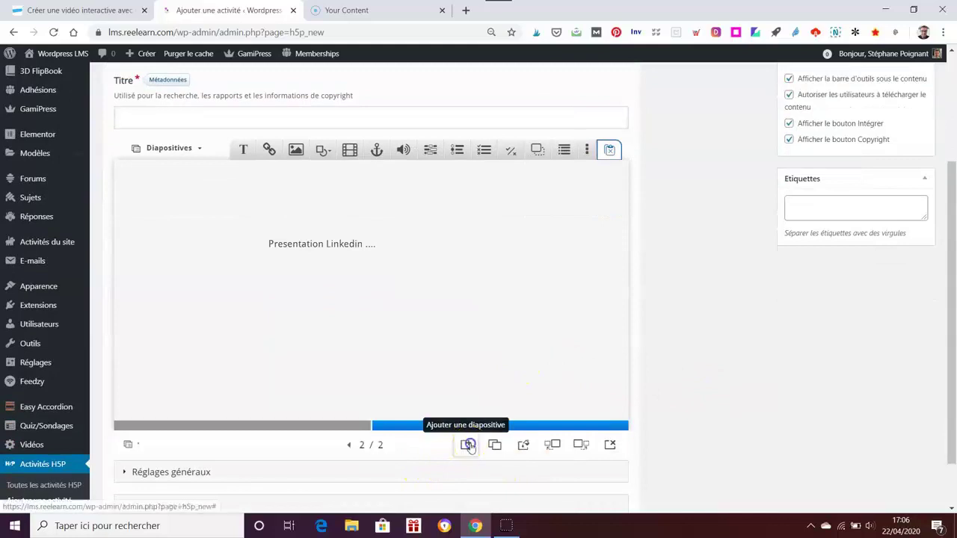
pyautogui.click(296, 149)
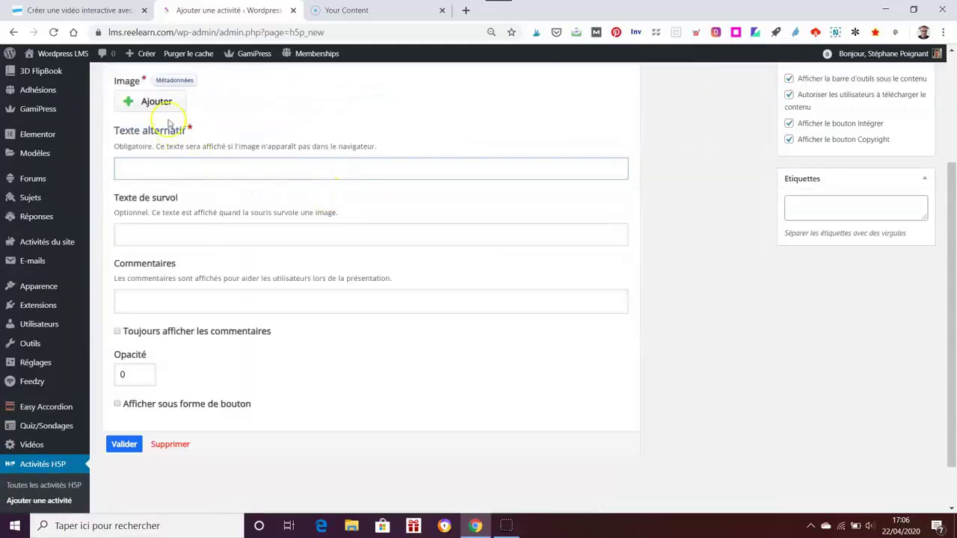
pyautogui.click(163, 103)
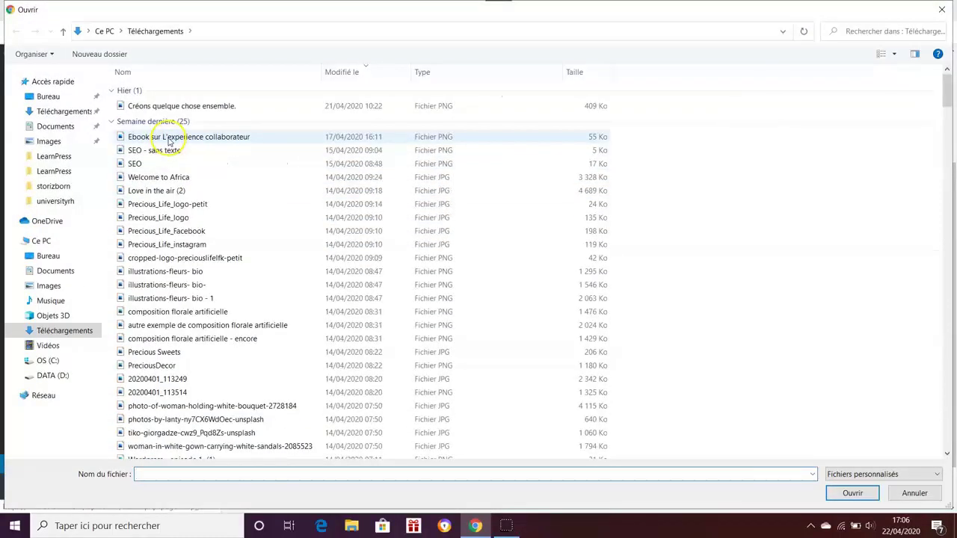
pyautogui.doubleClick(171, 137)
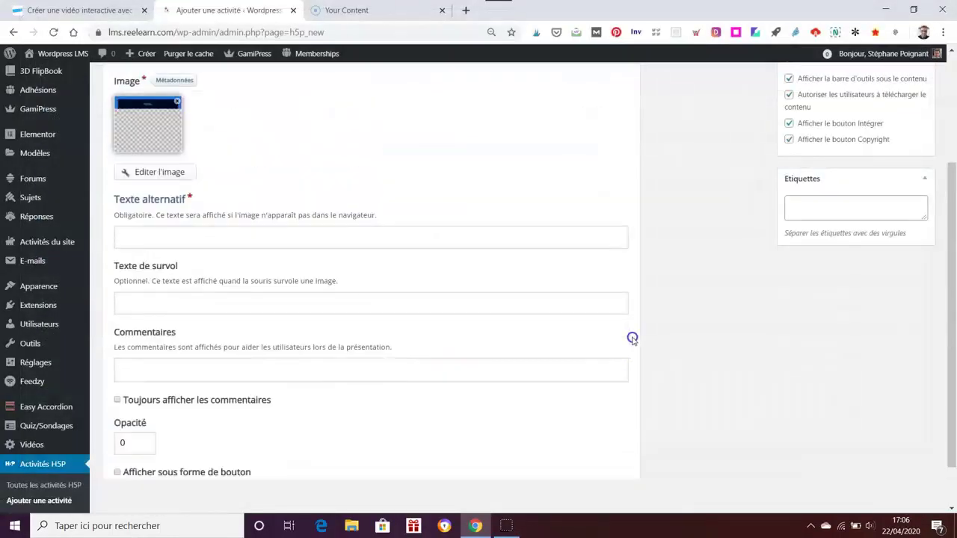
pyautogui.scroll(-1, 374, 413)
pyautogui.click(125, 456)
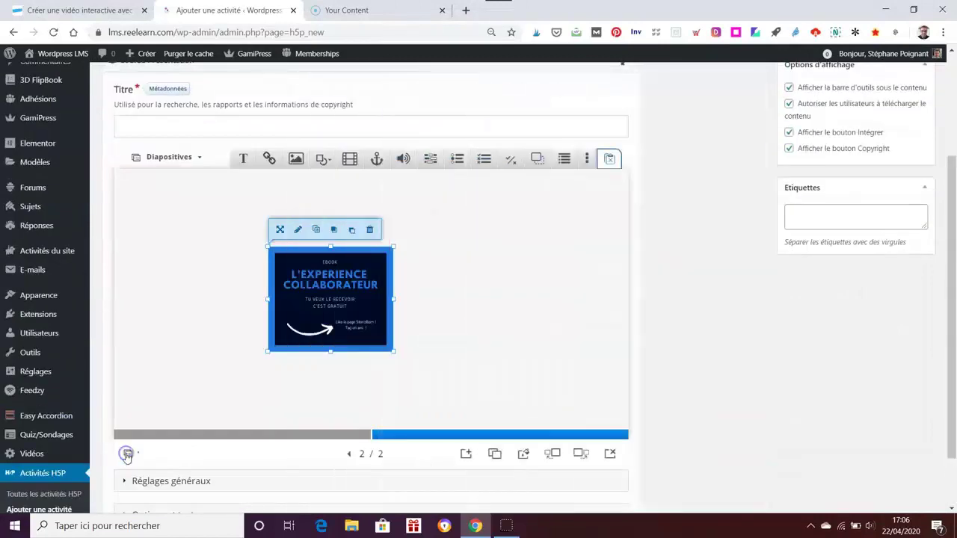
pyautogui.click(491, 335)
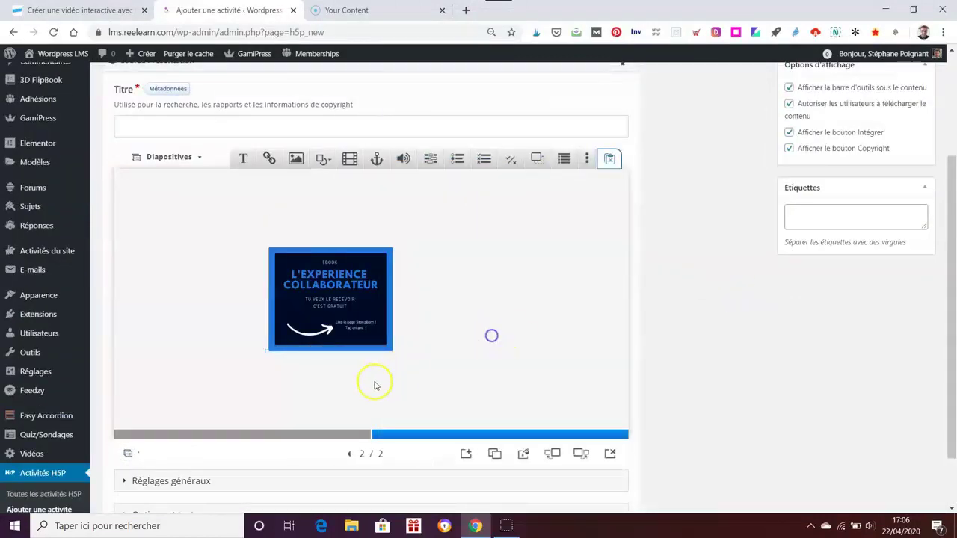
# - Add a third slide and place a circle shape on it
pyautogui.click(324, 162)
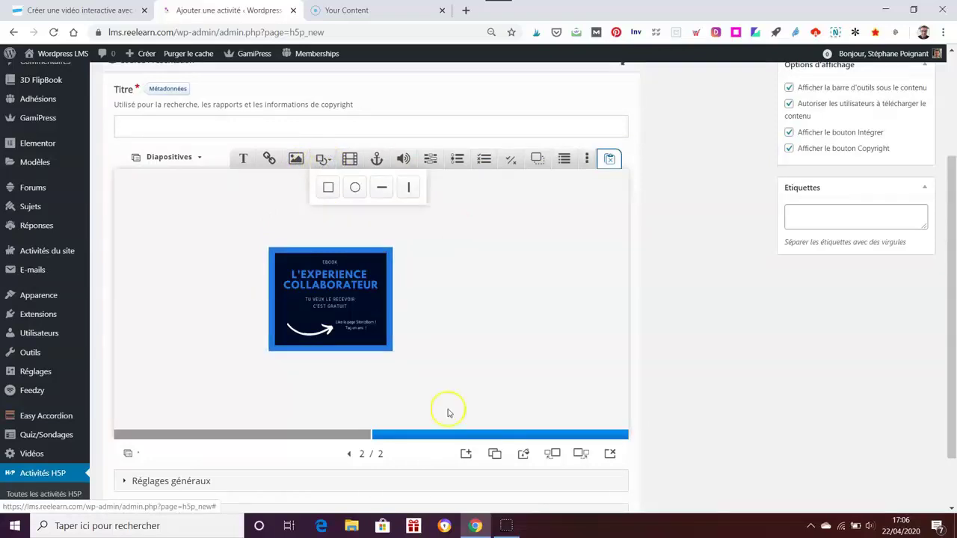
pyautogui.click(465, 453)
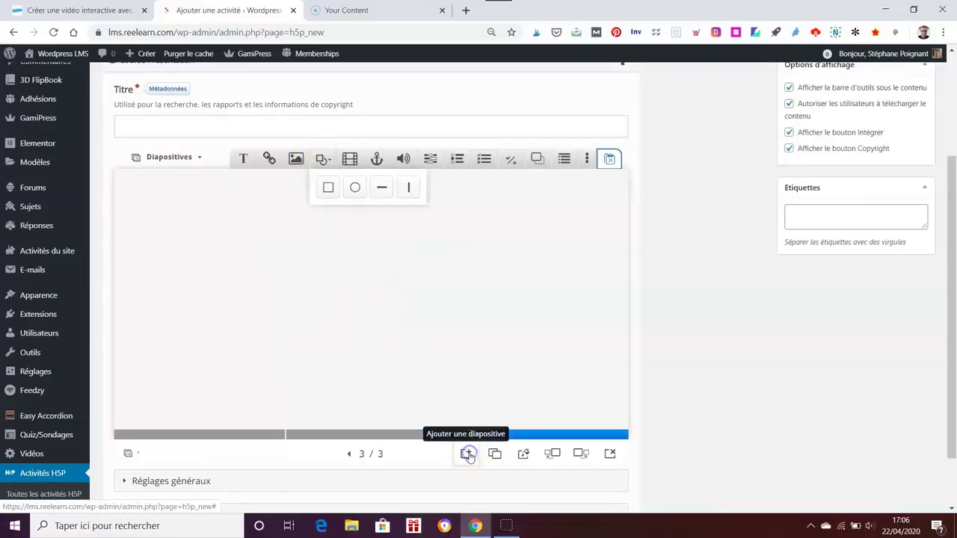
pyautogui.click(328, 187)
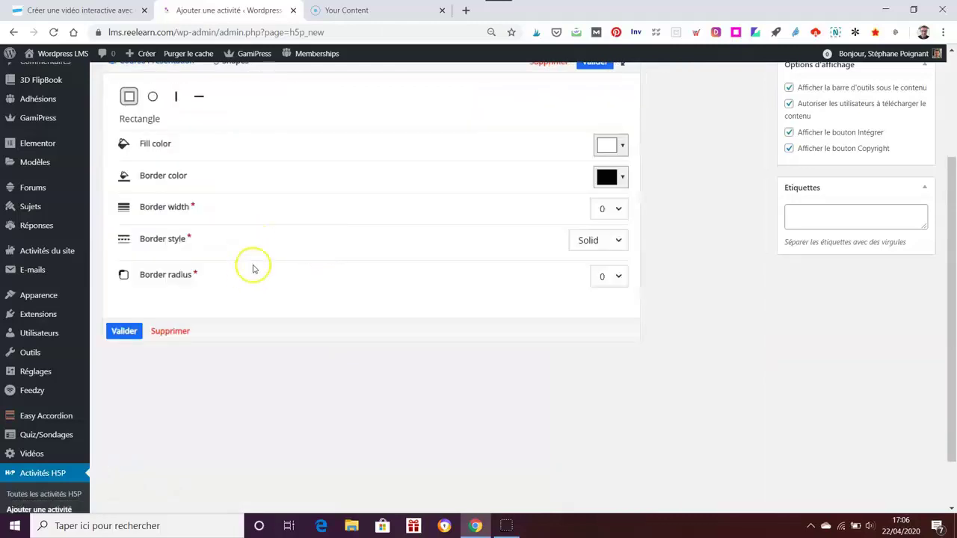
pyautogui.click(157, 99)
pyautogui.click(124, 291)
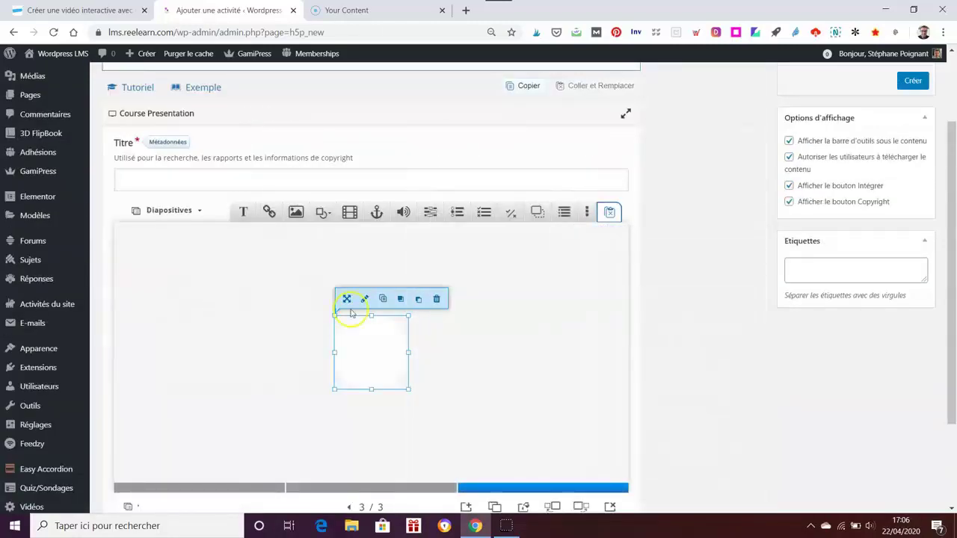
# - Enlarge the circle on the third slide to more than twice its size
pyautogui.click(558, 354)
pyautogui.click(380, 333)
pyautogui.moveTo(410, 317); pyautogui.dragTo(442, 297)
pyautogui.moveTo(334, 388); pyautogui.dragTo(277, 406)
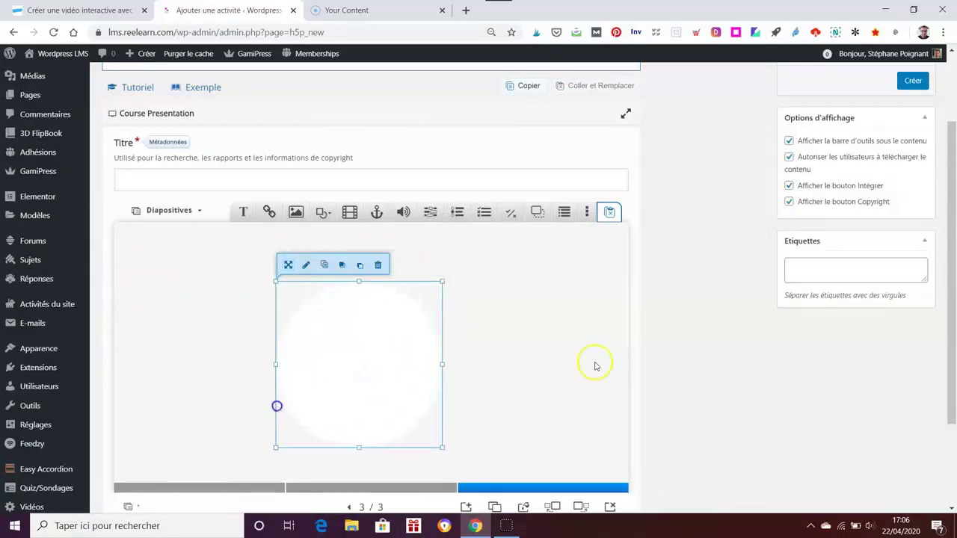
pyautogui.click(690, 360)
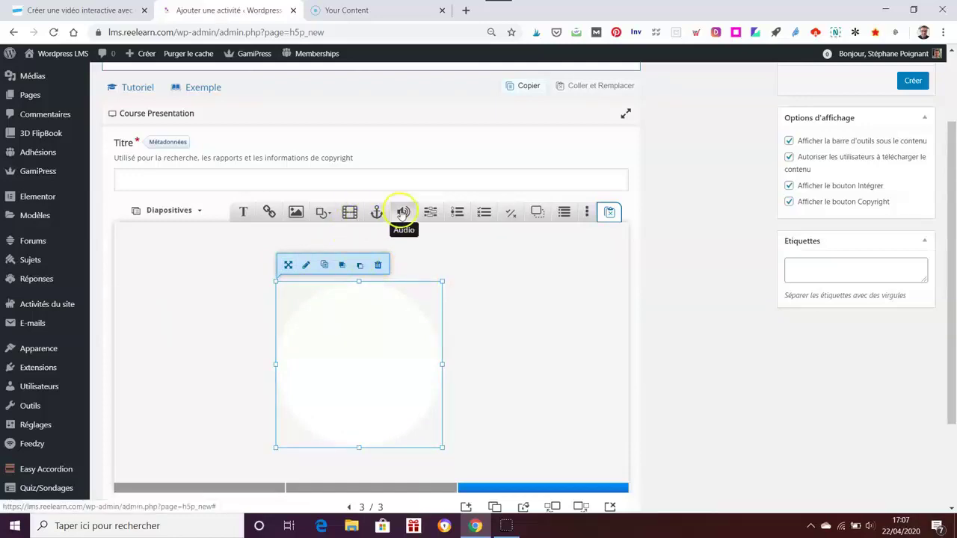
# - Title the activity "Presentation test" and create it
pyautogui.scroll(-2, 774, 356)
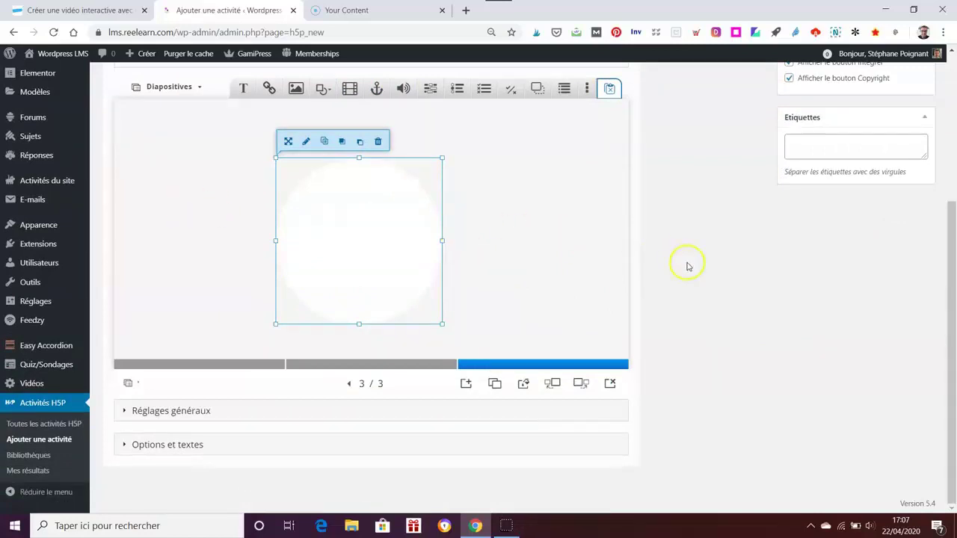
pyautogui.scroll(3, 714, 299)
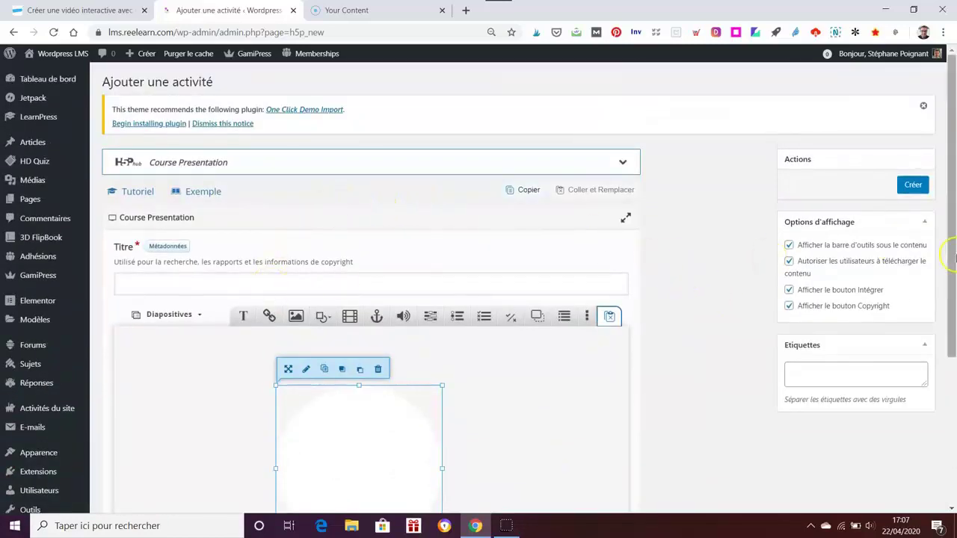
pyautogui.click(300, 286)
pyautogui.write('Presenta')
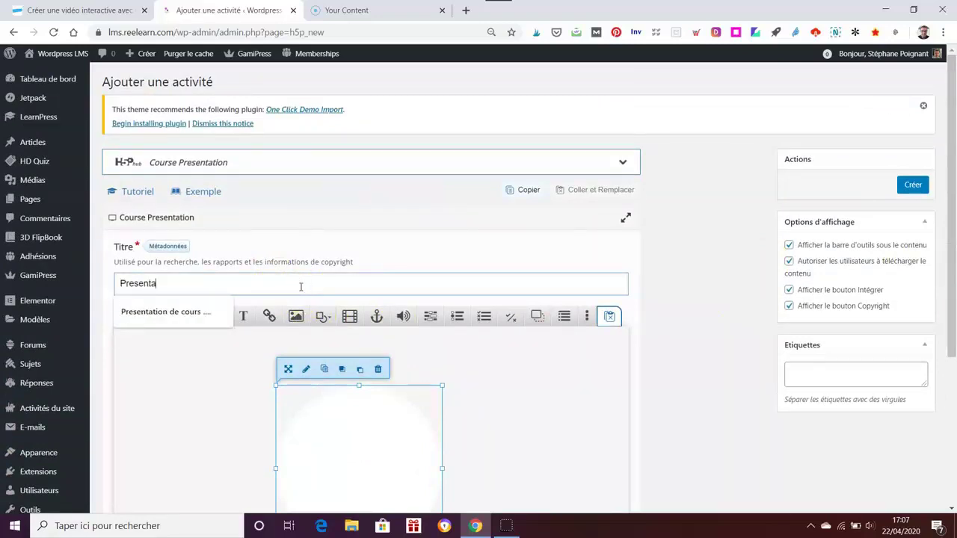
pyautogui.write('tion test')
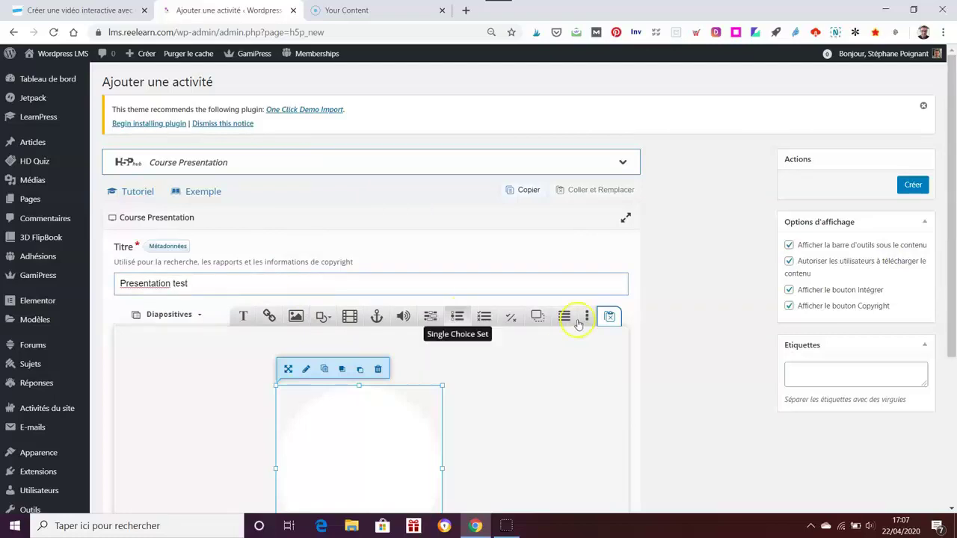
pyautogui.click(711, 304)
pyautogui.click(913, 186)
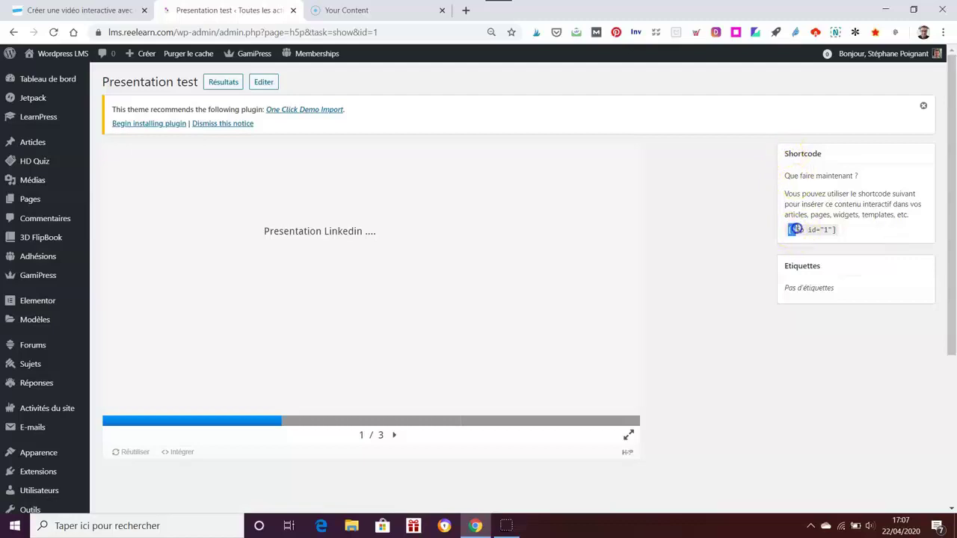
# - Copy the activity's shortcode and open the LearnPress lesson "Lecon 1 – mise en place de la première leçon" for editing
pyautogui.moveTo(811, 229); pyautogui.dragTo(840, 231)
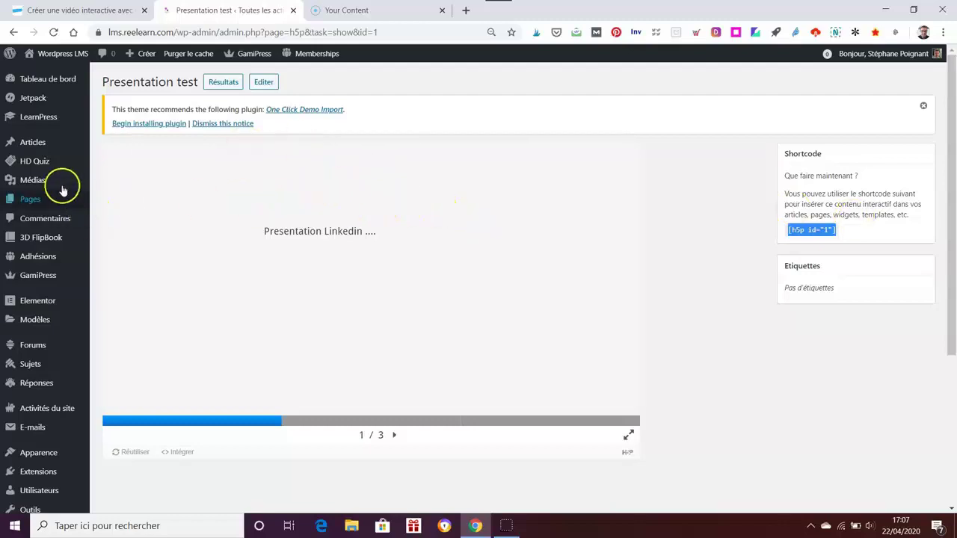
pyautogui.click(42, 120)
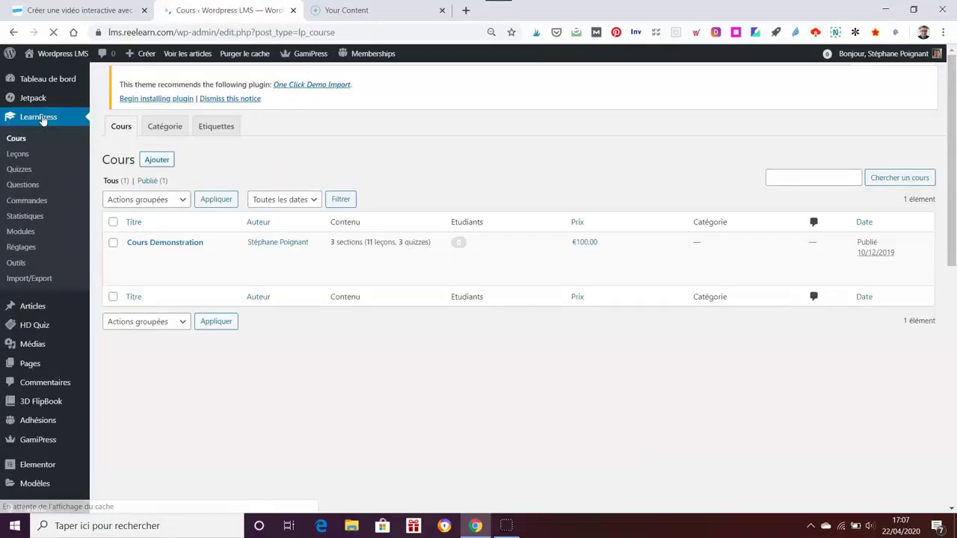
pyautogui.click(21, 157)
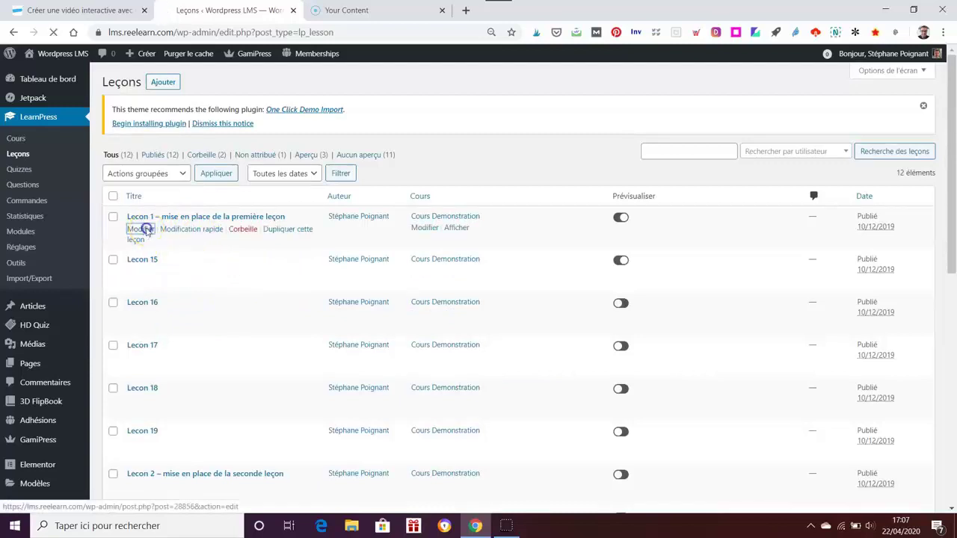
pyautogui.click(142, 230)
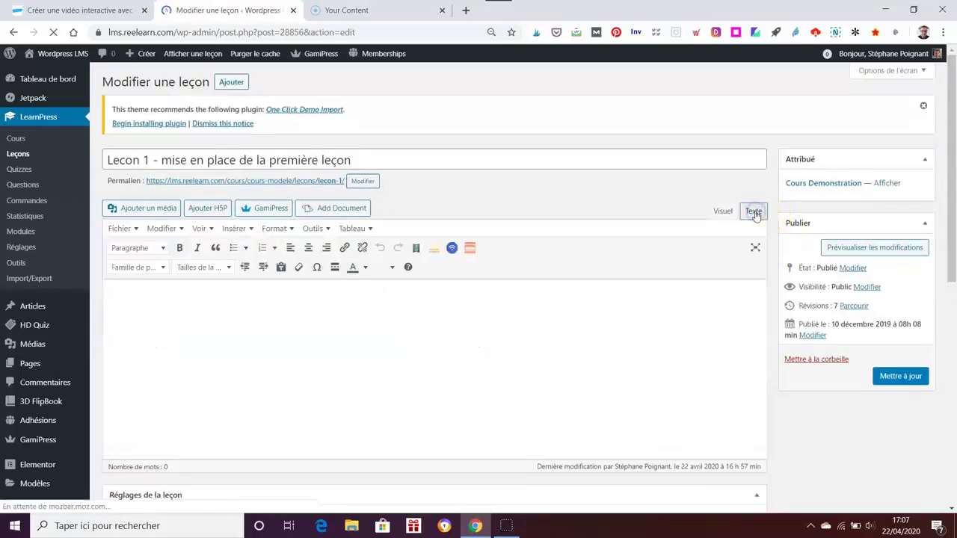
# - Replace the lesson's content with the shortcode [h5p id="1"] and update the lesson
pyautogui.hotkey('ctrl', 'a')
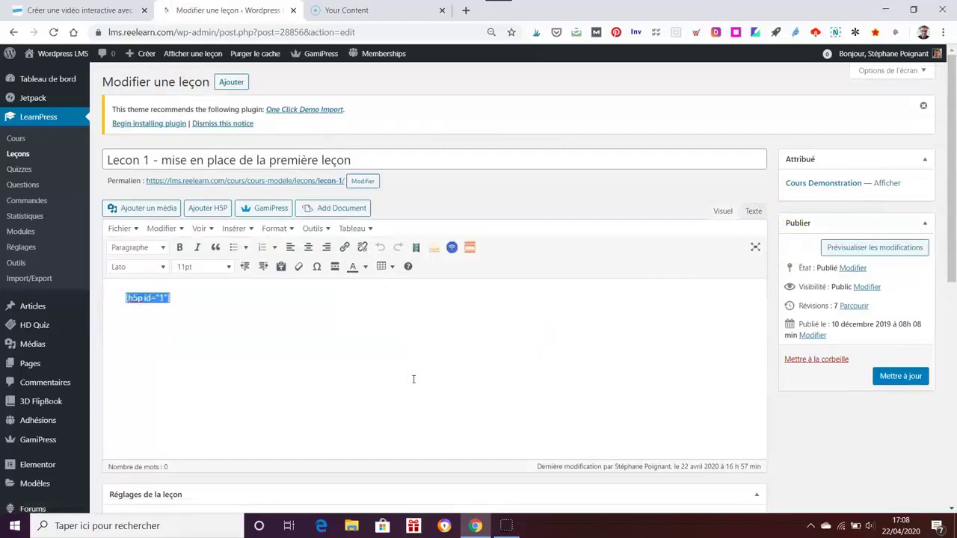
pyautogui.press('Delete')
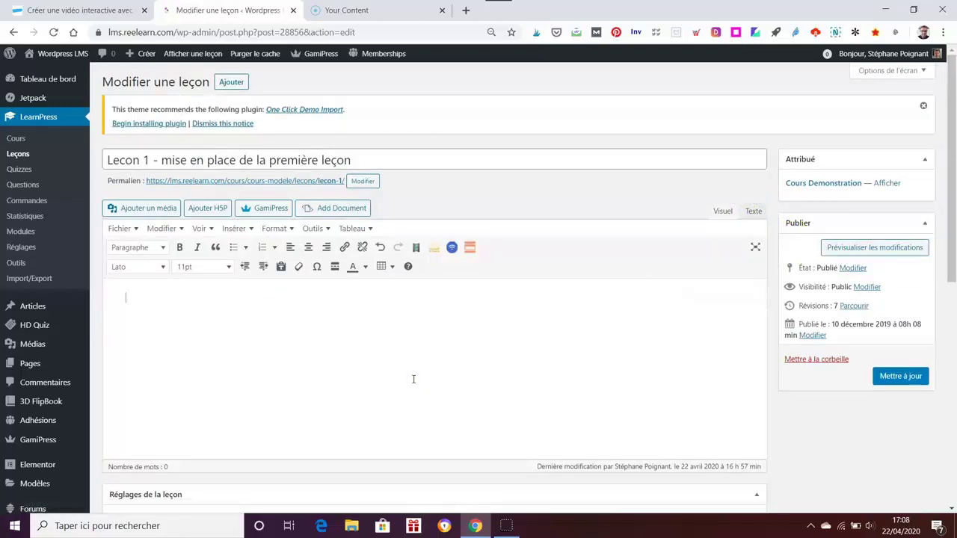
pyautogui.click(751, 210)
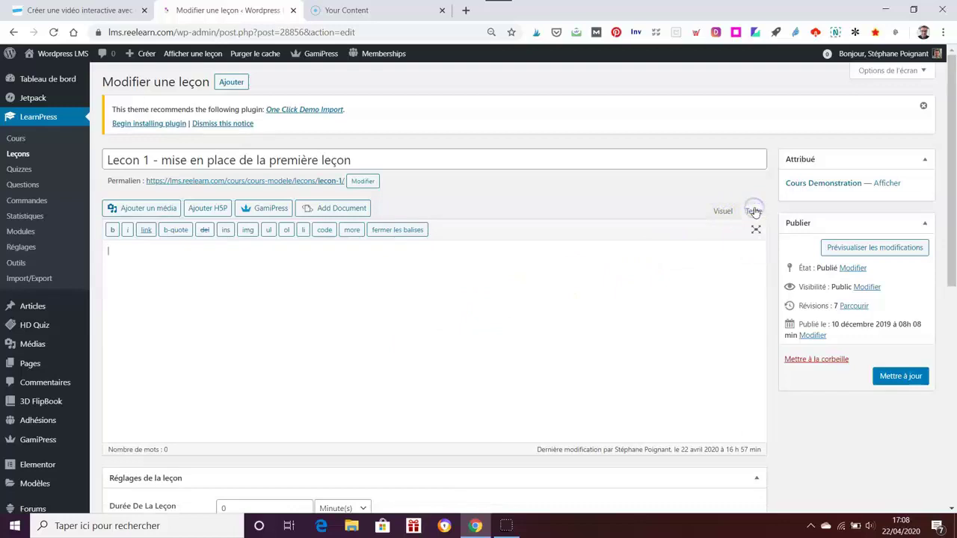
pyautogui.click(723, 212)
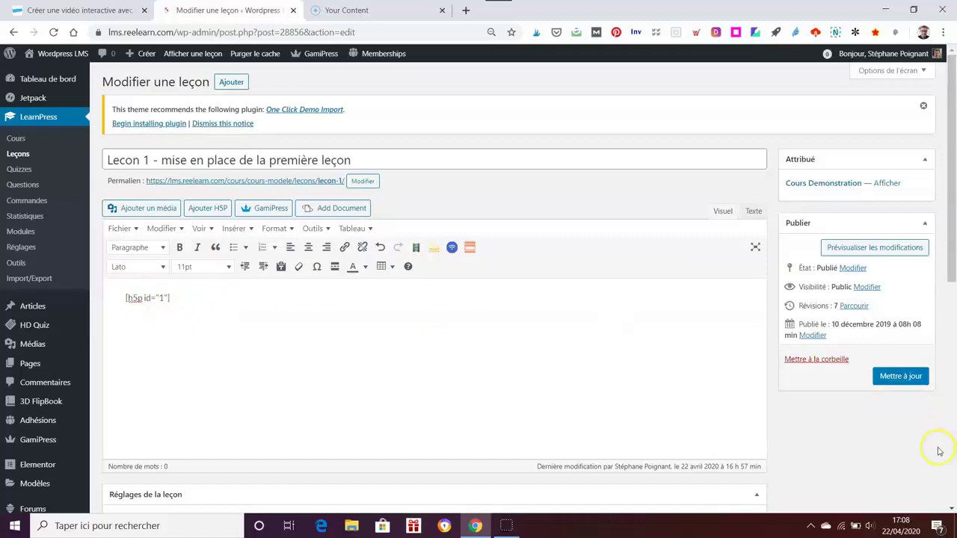
pyautogui.scroll(-1, 940, 451)
pyautogui.click(904, 316)
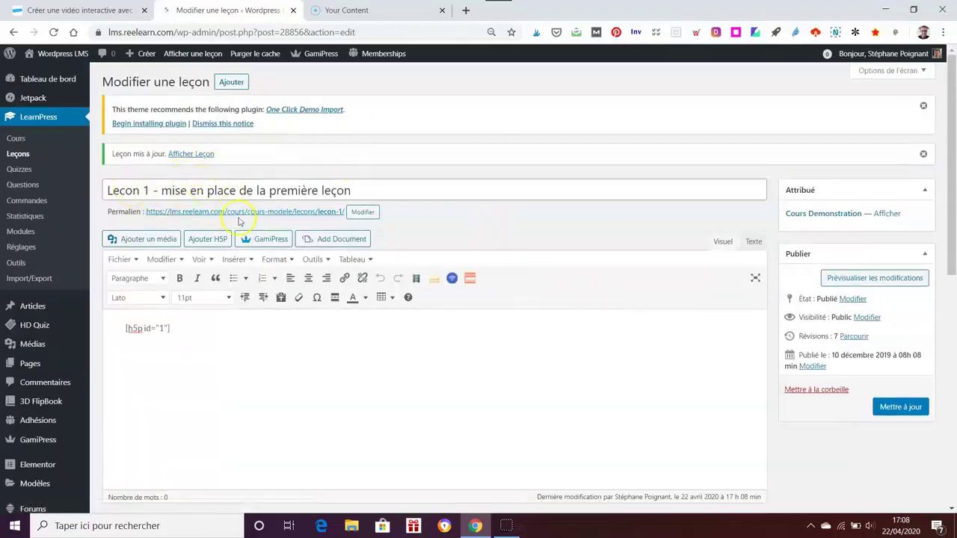
# - View the published lesson and page through its embedded presentation to the third slide
pyautogui.click(193, 155)
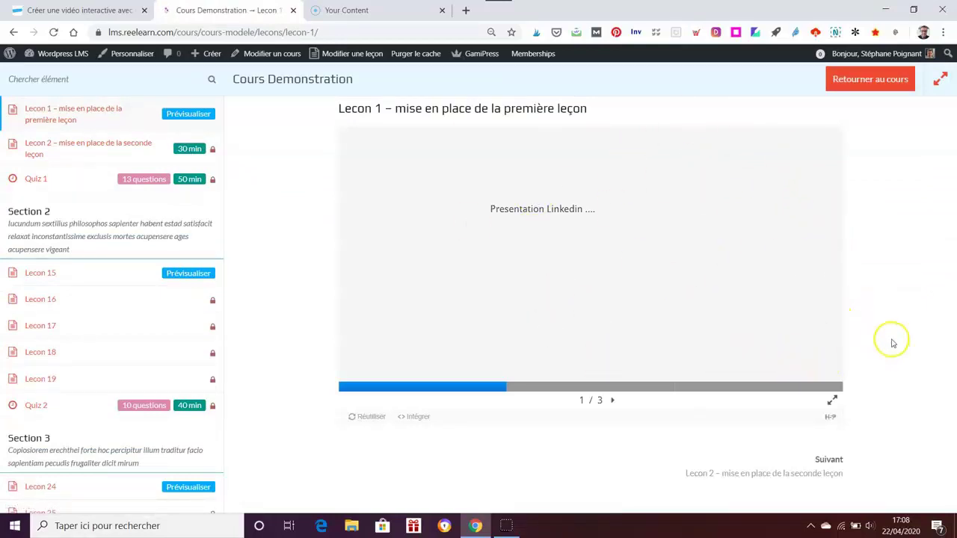
pyautogui.click(617, 401)
pyautogui.click(617, 401)
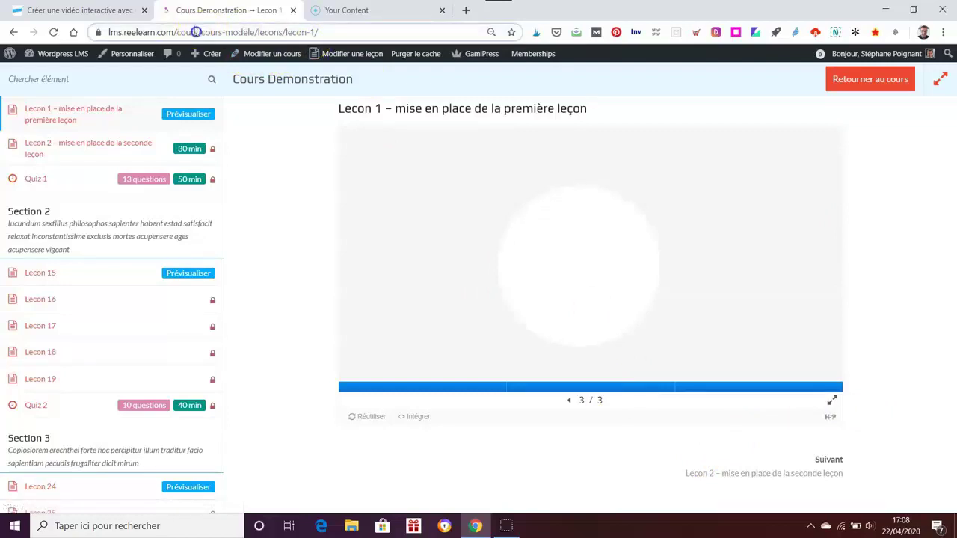
# - Go to the site's home page at lms.reelearn.com and open the administration dashboard from there
pyautogui.moveTo(197, 32); pyautogui.dragTo(369, 33)
pyautogui.press('BackSpace')
pyautogui.press('BackSpace')
pyautogui.press('BackSpace')
pyautogui.press('BackSpace')
pyautogui.press('BackSpace')
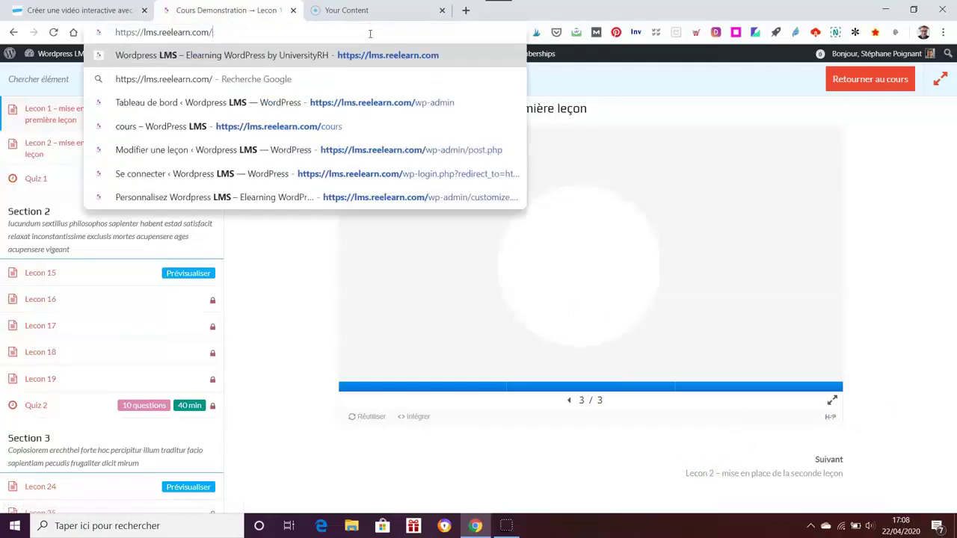
pyautogui.press('Return')
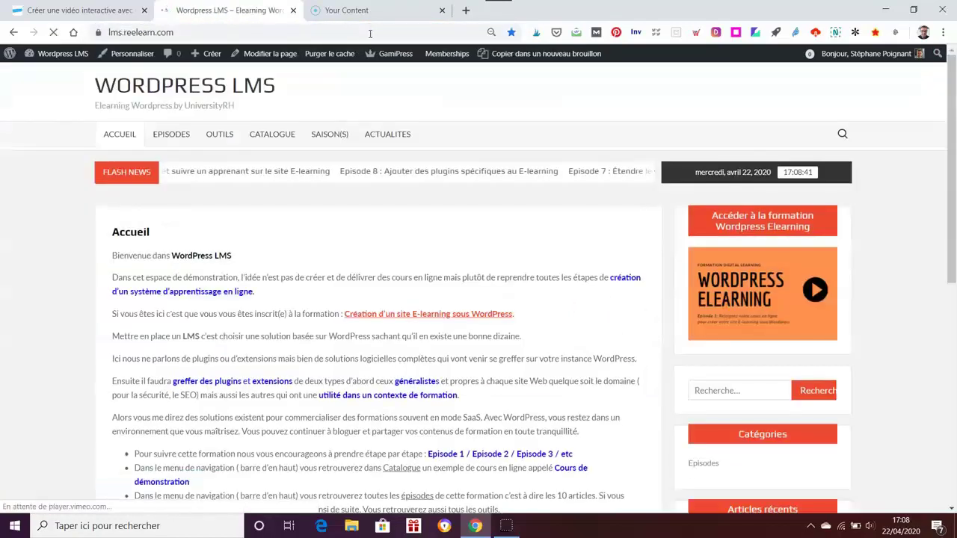
pyautogui.moveTo(63, 53)
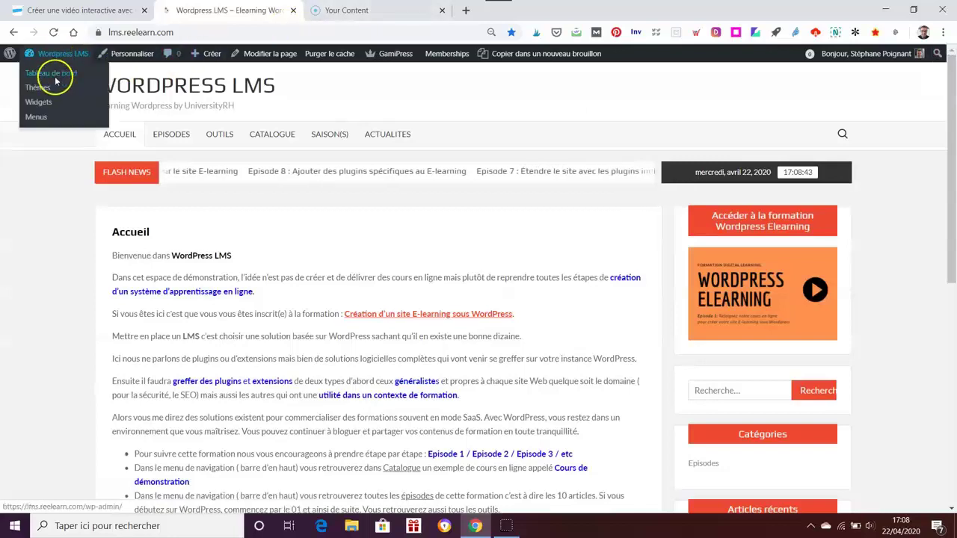
pyautogui.click(57, 76)
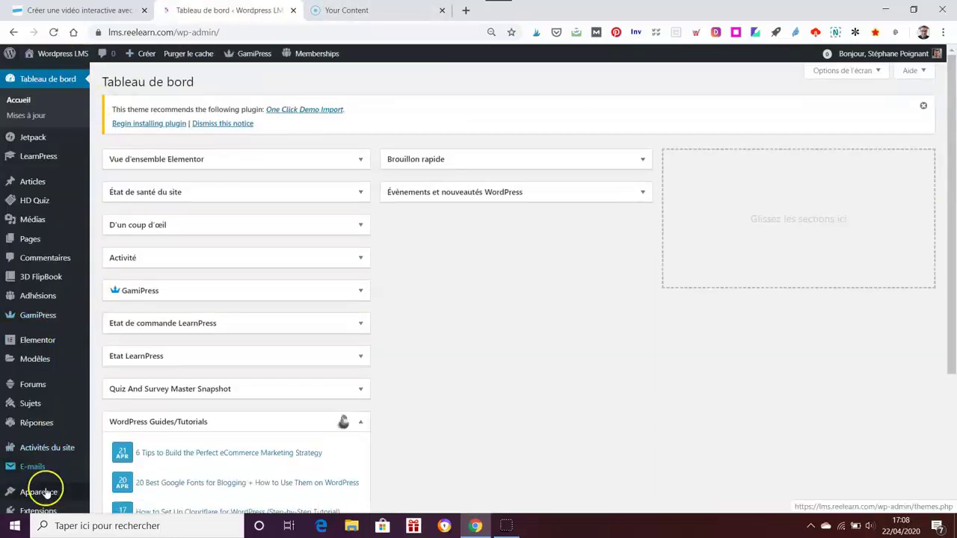
# - Open the "Presentation test" activity for editing from the list of all H5P activities and update it
pyautogui.scroll(-3, 61, 480)
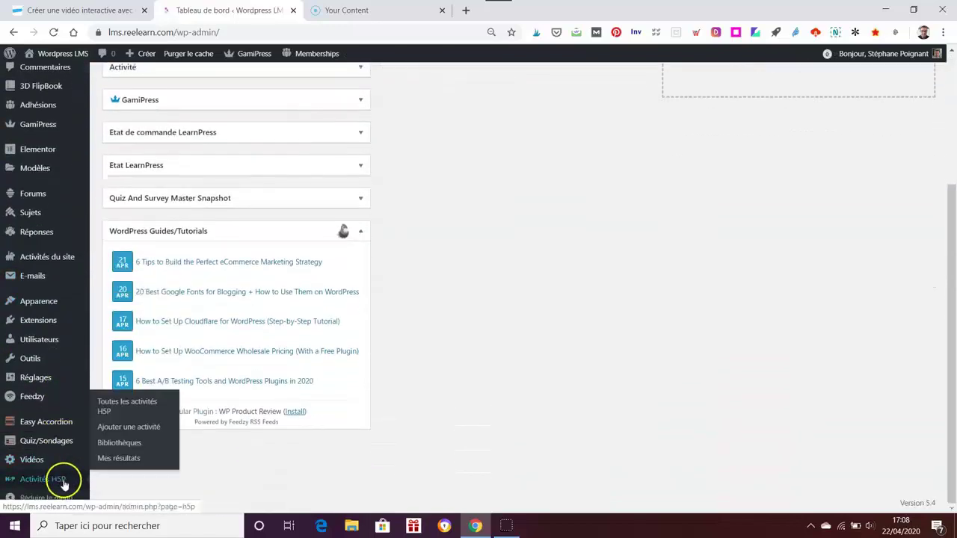
pyautogui.click(117, 404)
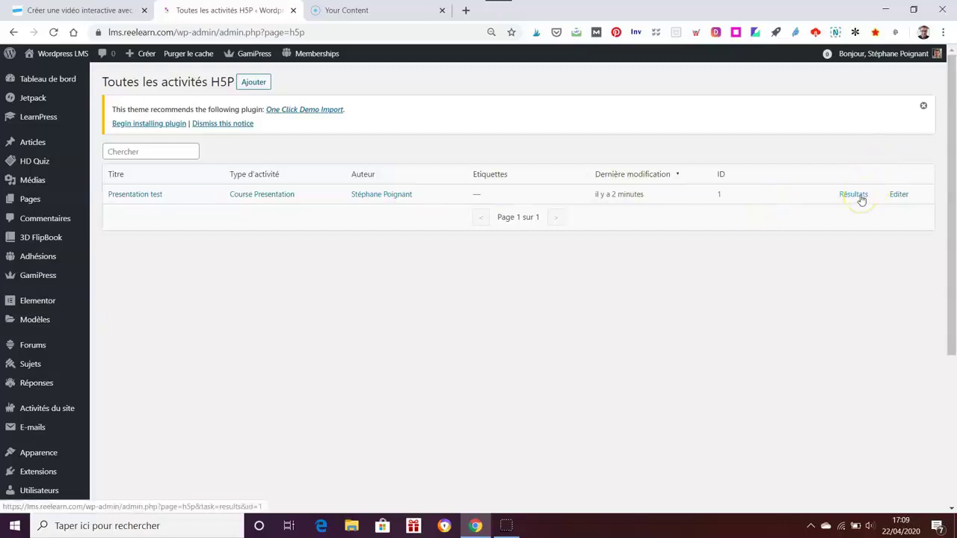
pyautogui.click(899, 195)
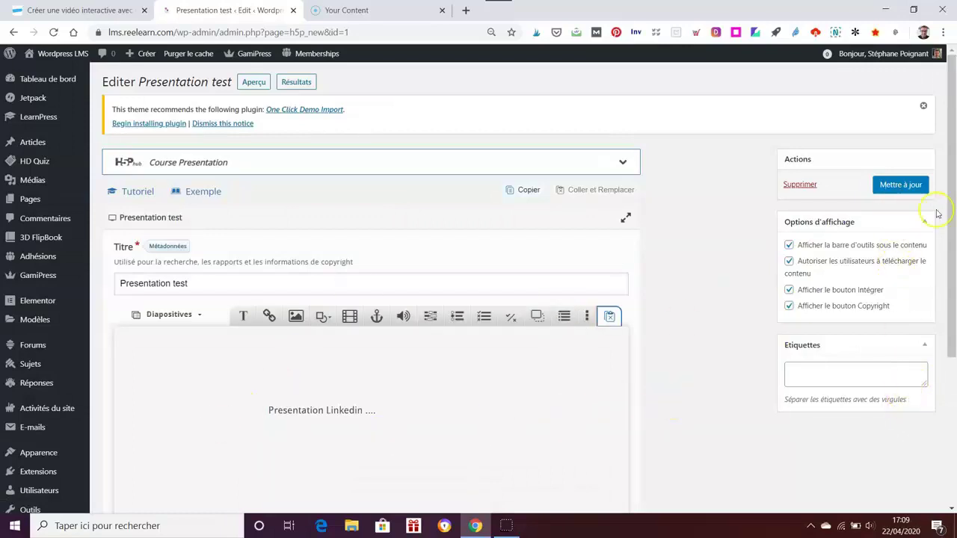
pyautogui.click(908, 185)
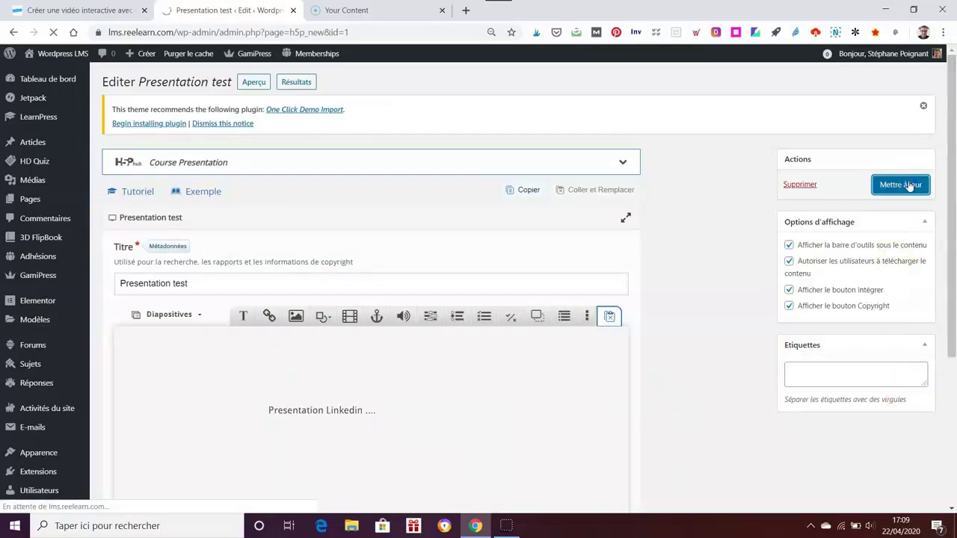